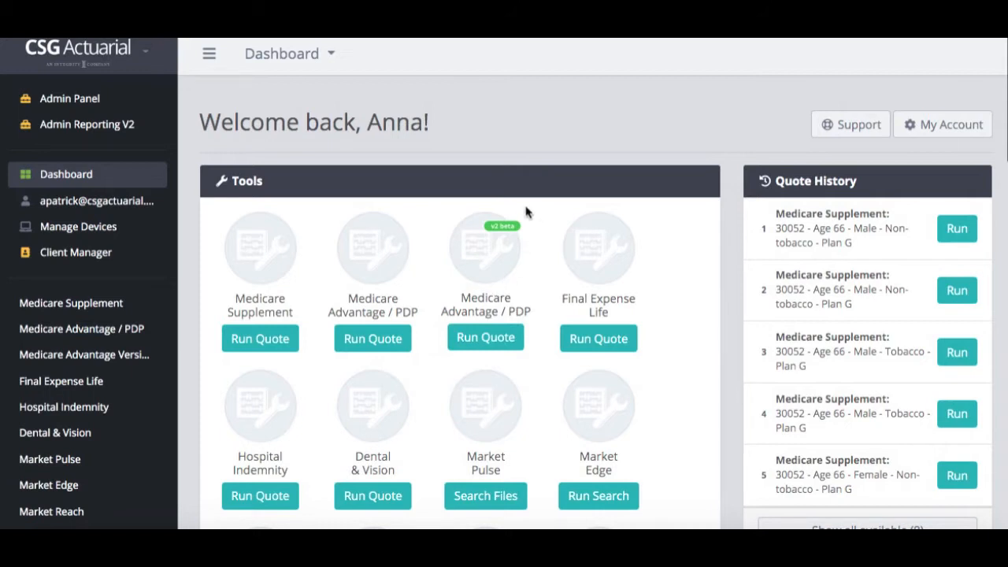
Start a Medicare Advantage / PDP v2 beta quote, review its Quote Search fields, then go to Client Manager
{"action": "left_click", "coordinate": [484, 341]}
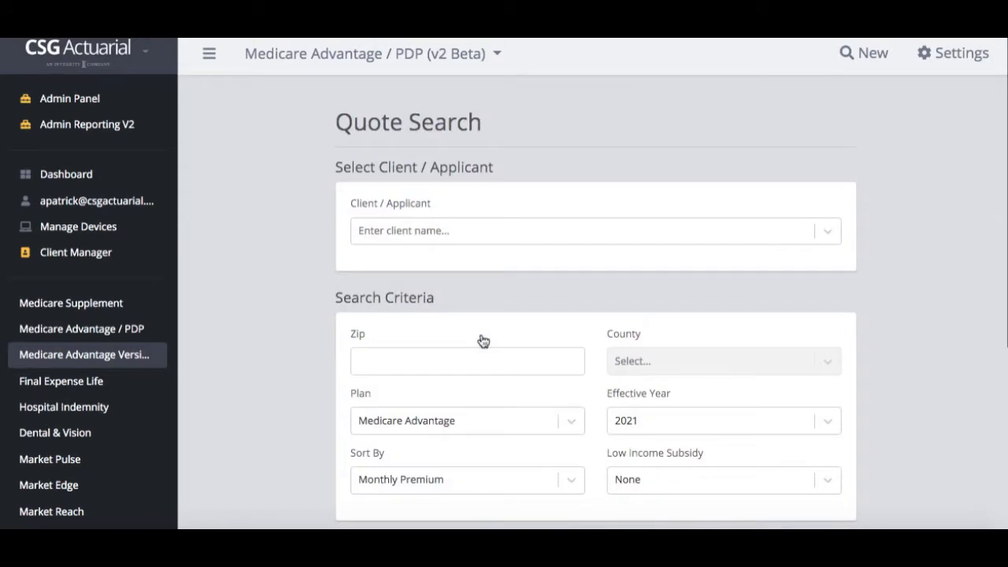
{"action": "scroll", "coordinate": [483, 340], "scroll_direction": "down", "scroll_amount": 3}
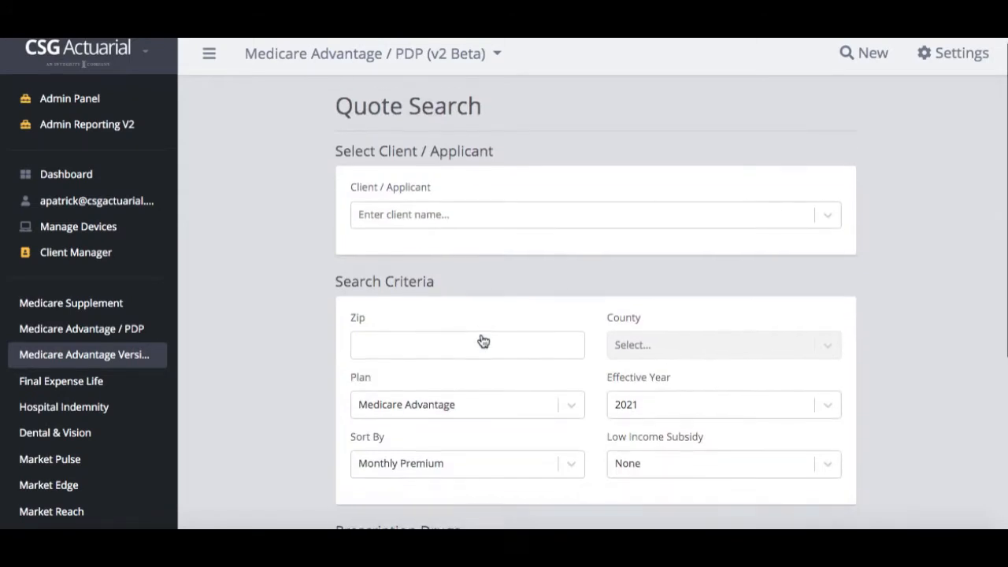
{"action": "scroll", "coordinate": [482, 340], "scroll_direction": "down", "scroll_amount": 1}
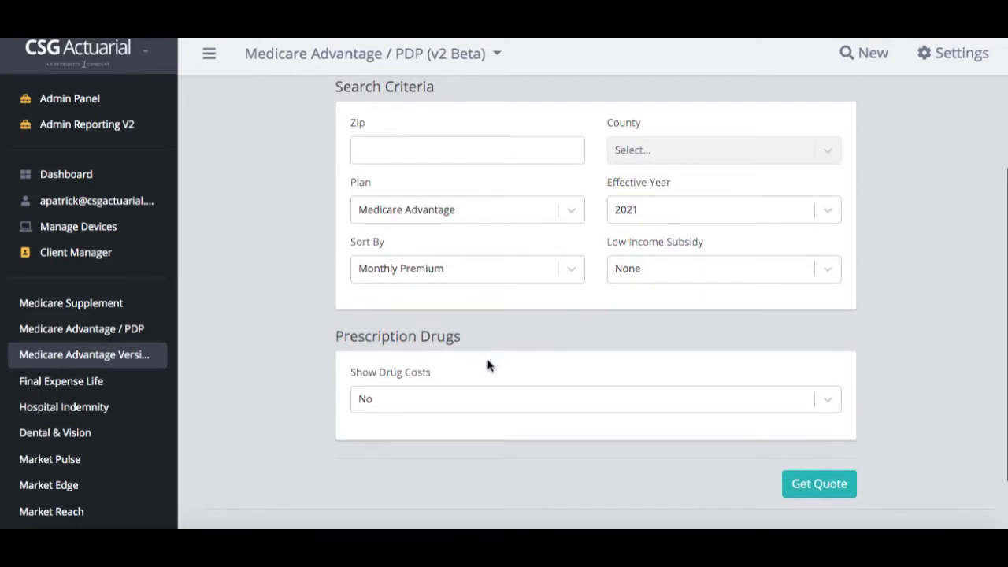
{"action": "scroll", "coordinate": [488, 364], "scroll_direction": "up", "scroll_amount": 2}
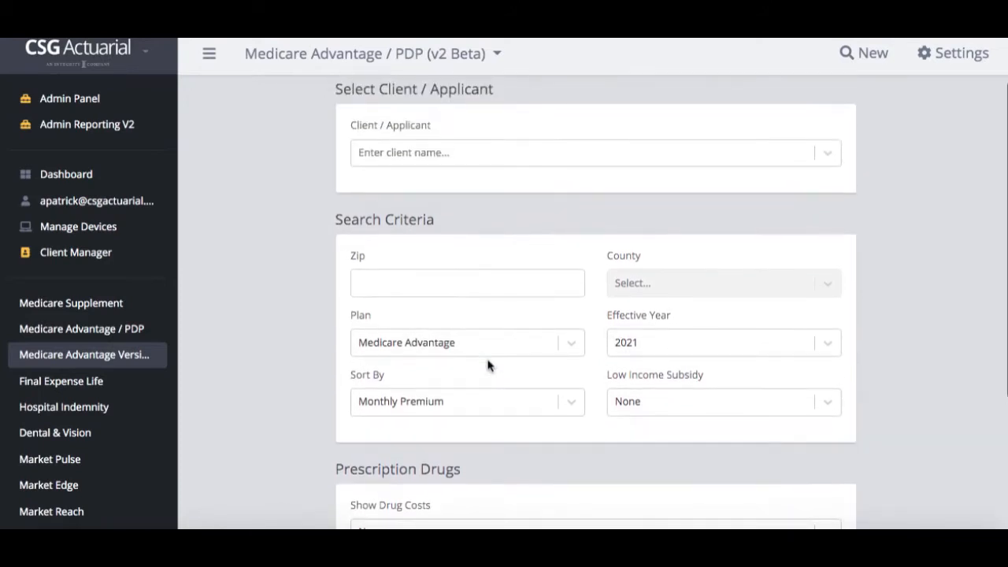
{"action": "scroll", "coordinate": [487, 365], "scroll_direction": "up", "scroll_amount": 1}
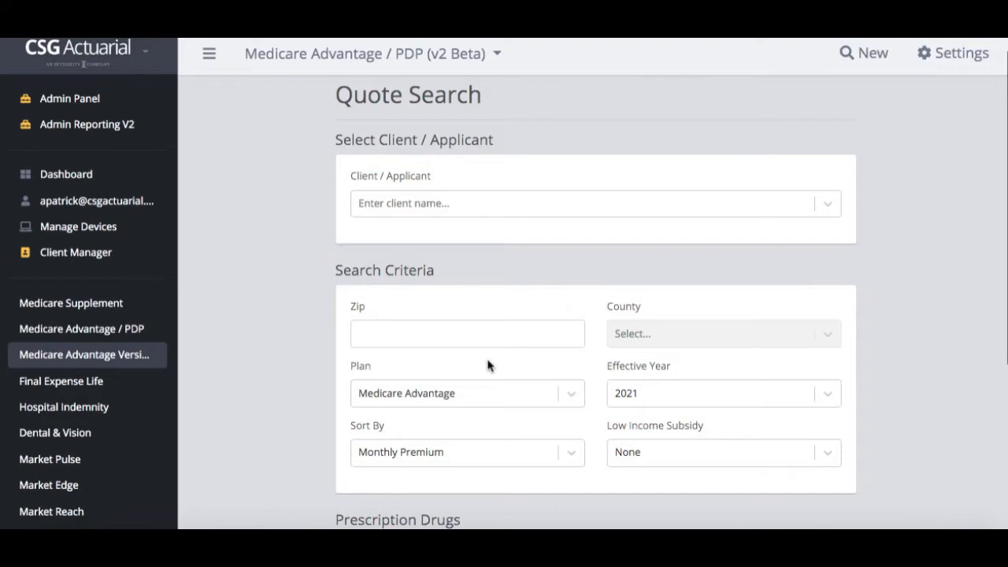
{"action": "left_click", "coordinate": [105, 262]}
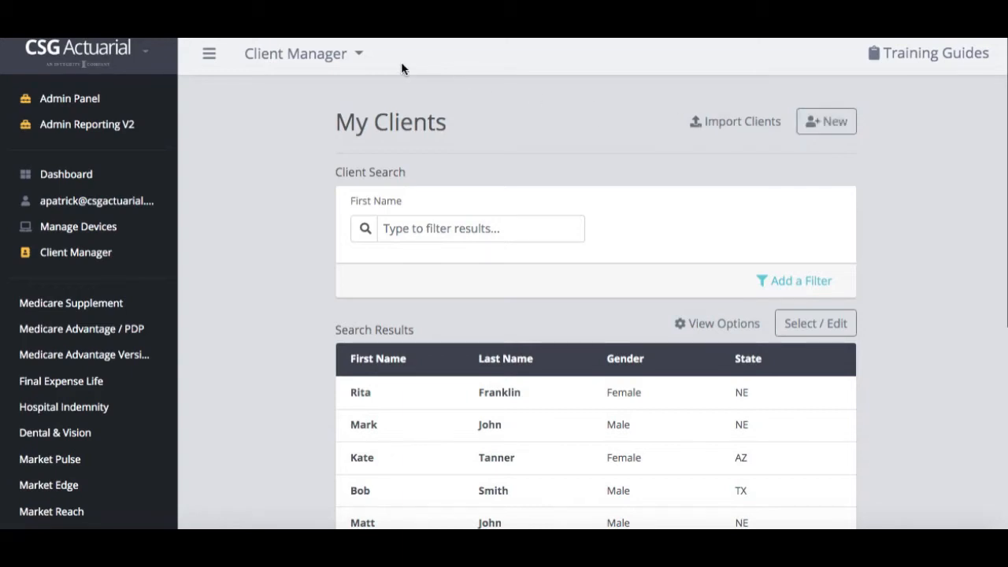
Go from My Clients back to the Medicare Advantage quote search
{"action": "left_click", "coordinate": [104, 364]}
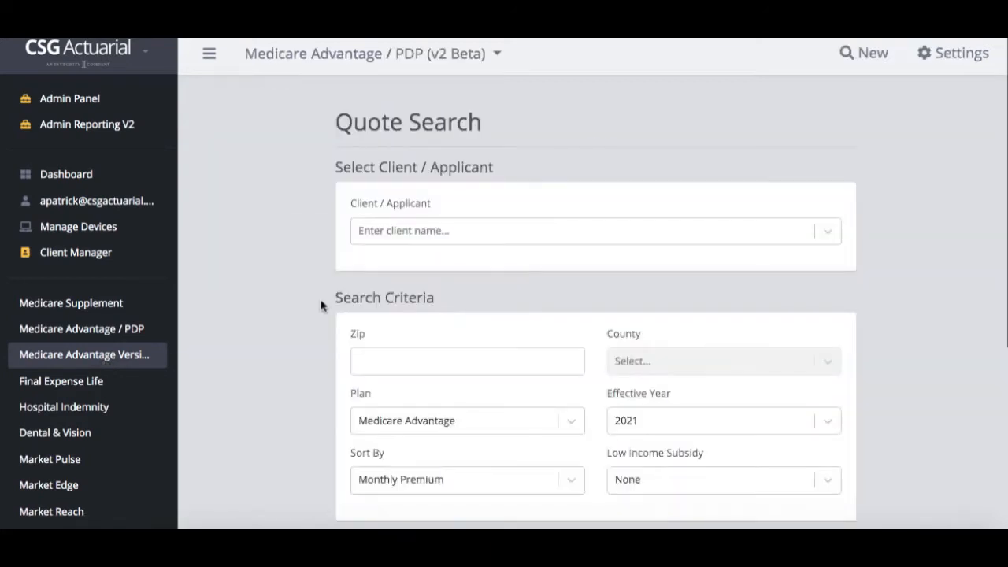
Load an existing client into Client / Applicant to preview the filled zip, county and drugs
{"action": "left_click", "coordinate": [384, 233]}
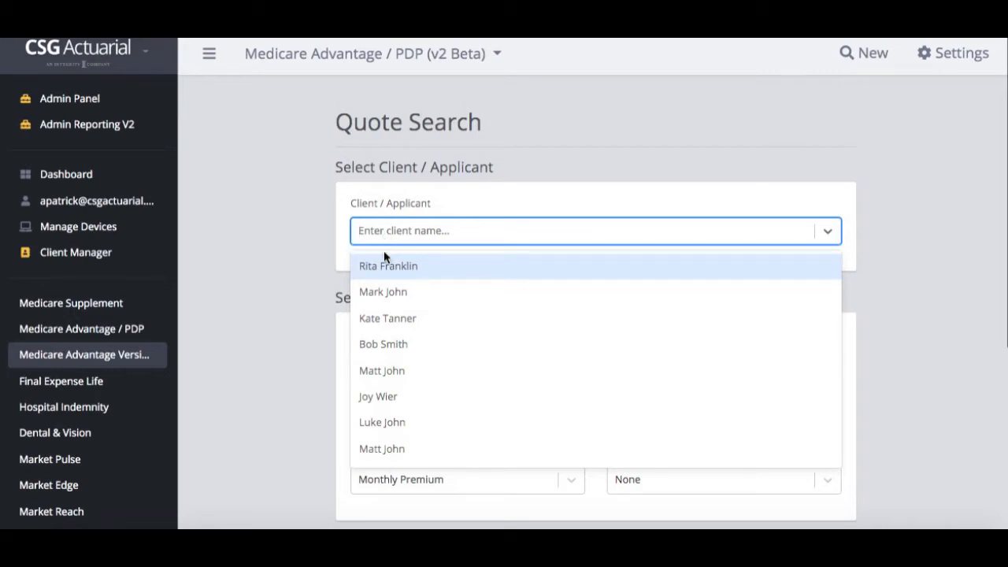
{"action": "left_click", "coordinate": [386, 268]}
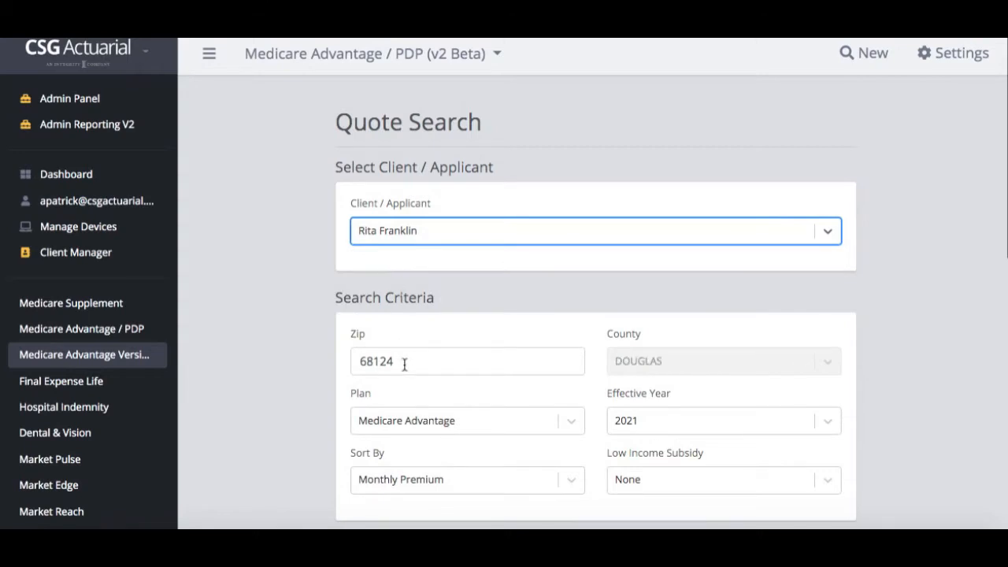
{"action": "scroll", "coordinate": [404, 364], "scroll_direction": "down", "scroll_amount": 1}
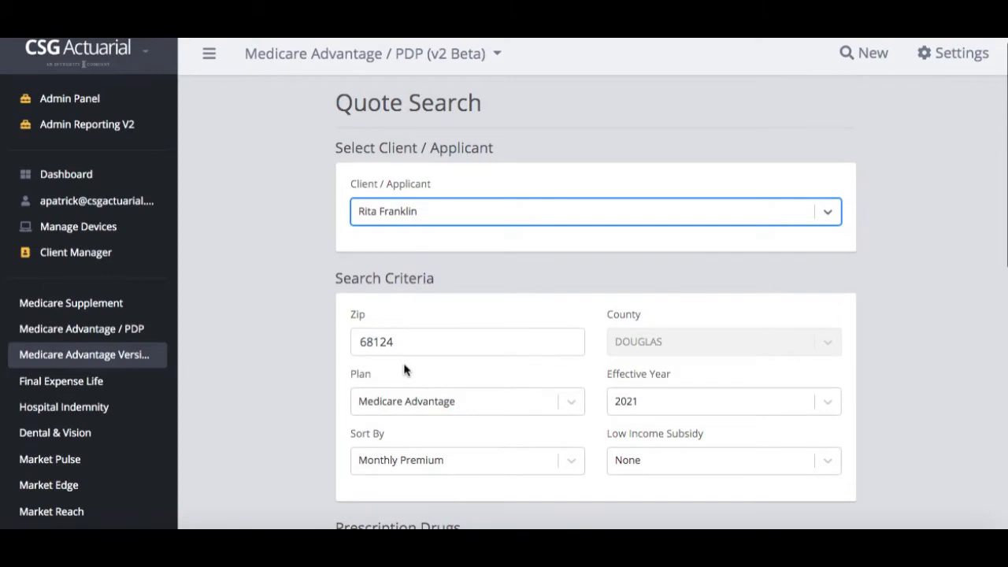
{"action": "scroll", "coordinate": [404, 370], "scroll_direction": "down", "scroll_amount": 4}
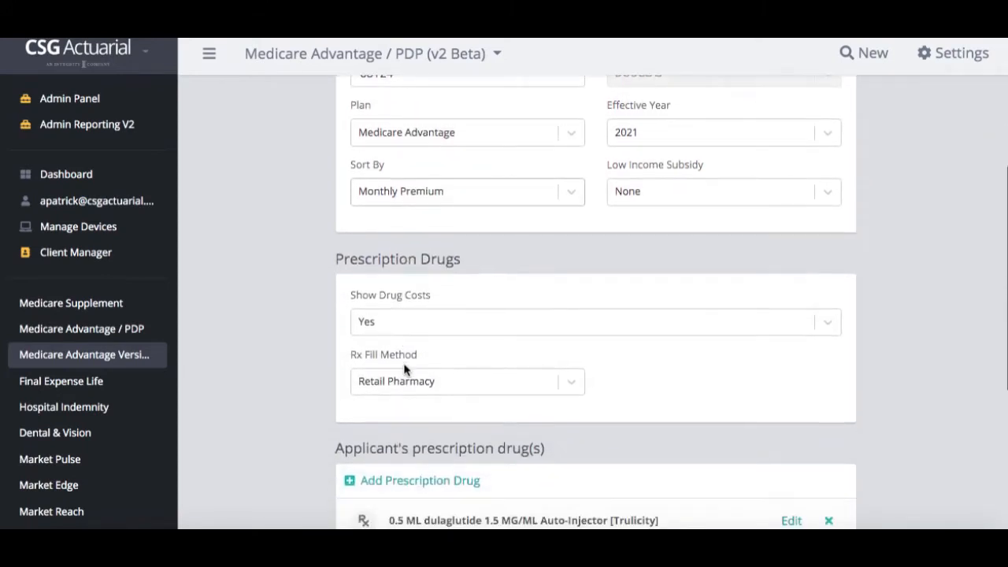
{"action": "scroll", "coordinate": [404, 370], "scroll_direction": "down", "scroll_amount": 2}
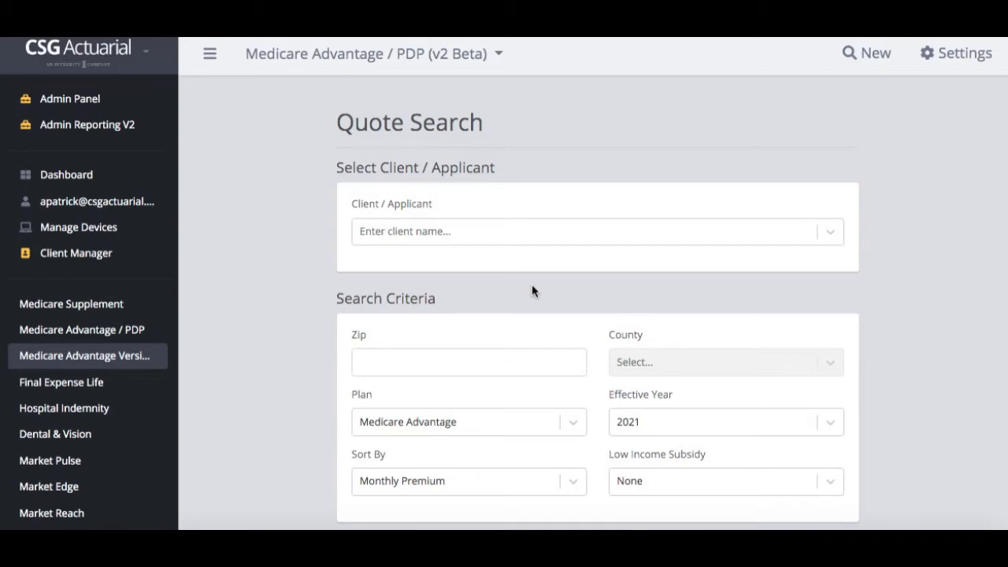
Create a new client from the entered client name and set zip 68124, filling county DOUGLAS
{"action": "left_click", "coordinate": [482, 238]}
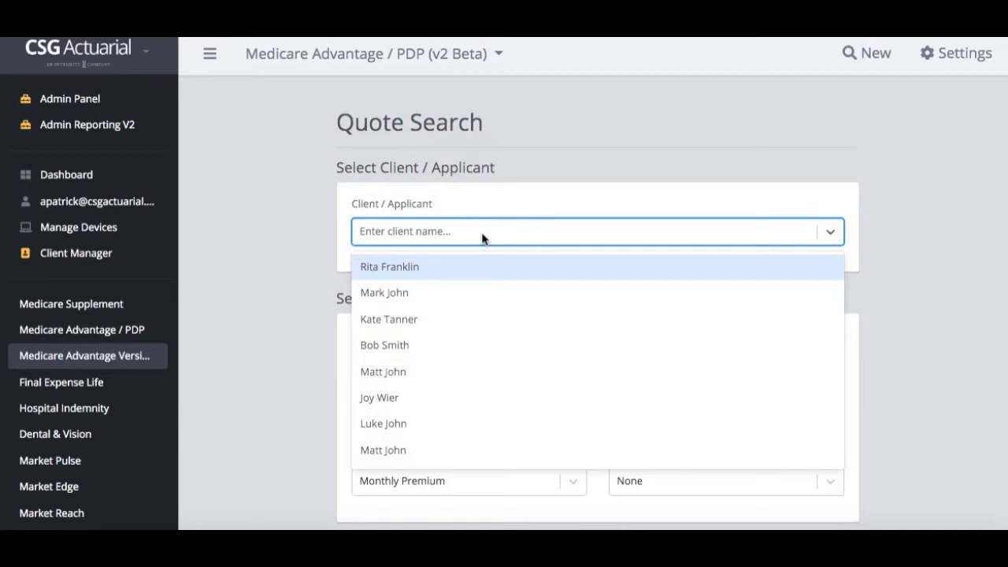
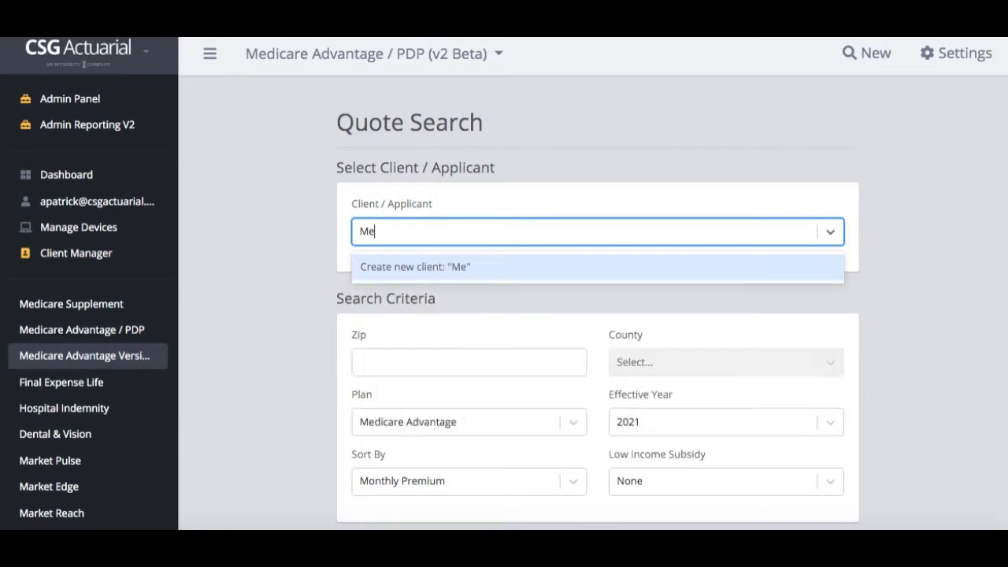
{"action": "left_click", "coordinate": [520, 268]}
{"action": "scroll", "coordinate": [520, 269], "scroll_direction": "down", "scroll_amount": 1}
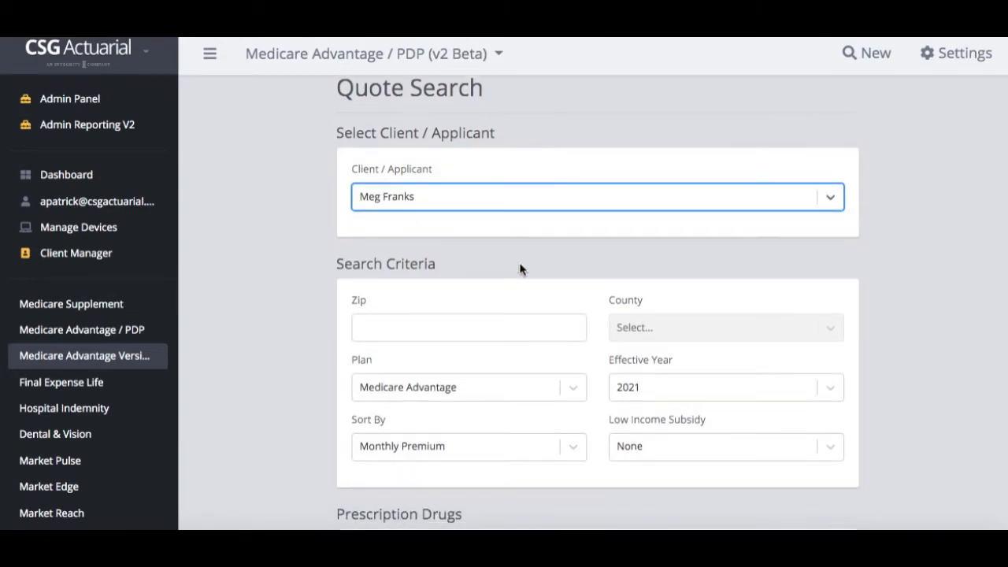
{"action": "left_click", "coordinate": [376, 323]}
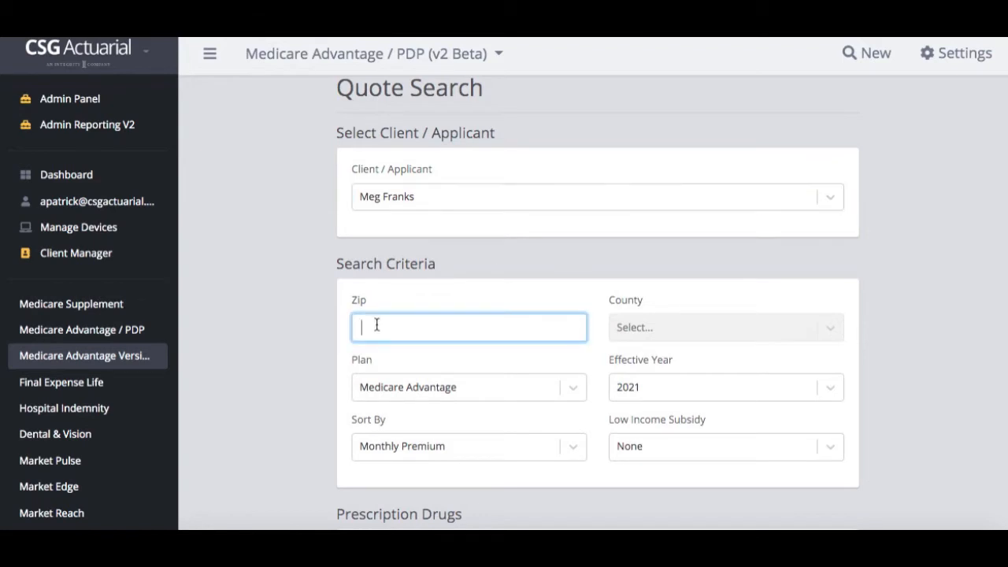
{"action": "type", "text": "6812"}
{"action": "type", "text": "4"}
{"action": "scroll", "coordinate": [744, 332], "scroll_direction": "down", "scroll_amount": 1}
{"action": "scroll", "coordinate": [744, 333], "scroll_direction": "up", "scroll_amount": 1}
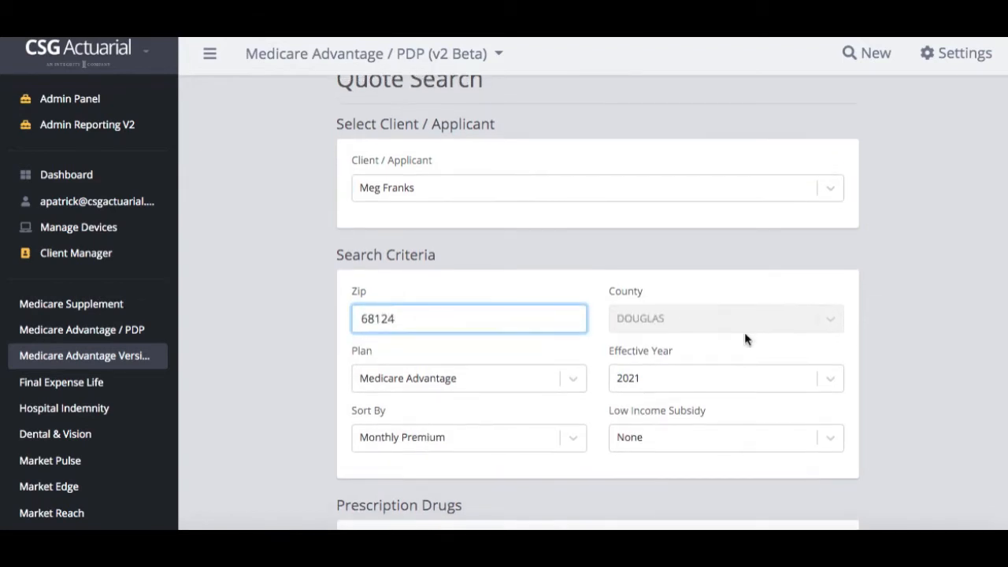
{"action": "scroll", "coordinate": [739, 328], "scroll_direction": "down", "scroll_amount": 2}
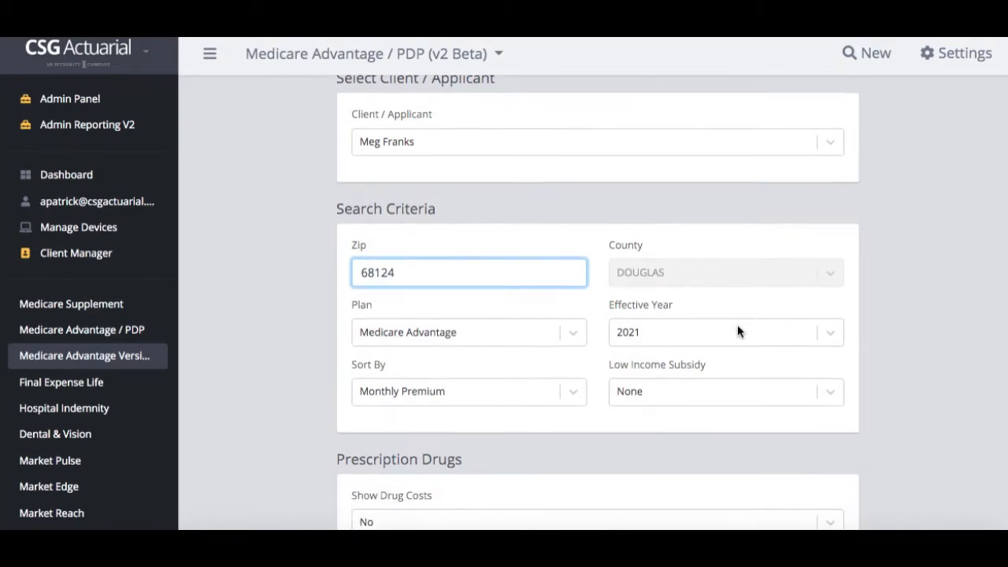
Keep plan type Medicare Advantage, sorting by Monthly Premium, and low income subsidy None
{"action": "left_click", "coordinate": [566, 328]}
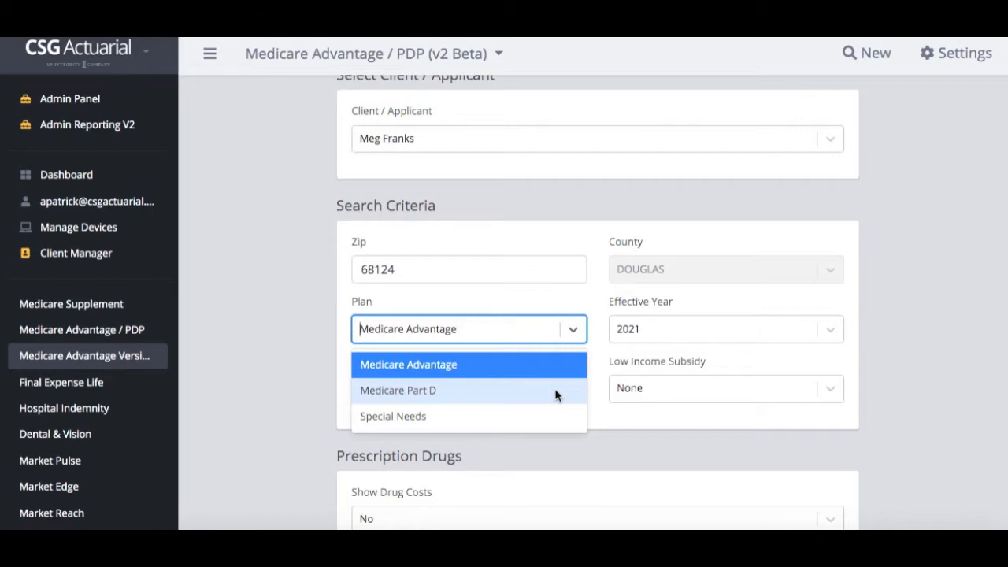
{"action": "left_click", "coordinate": [601, 343]}
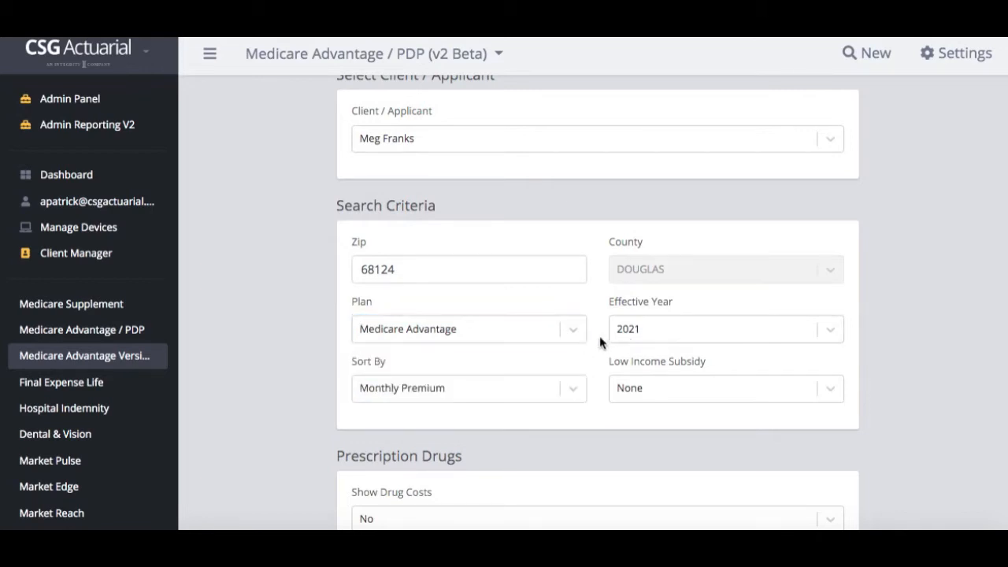
{"action": "left_click", "coordinate": [516, 398]}
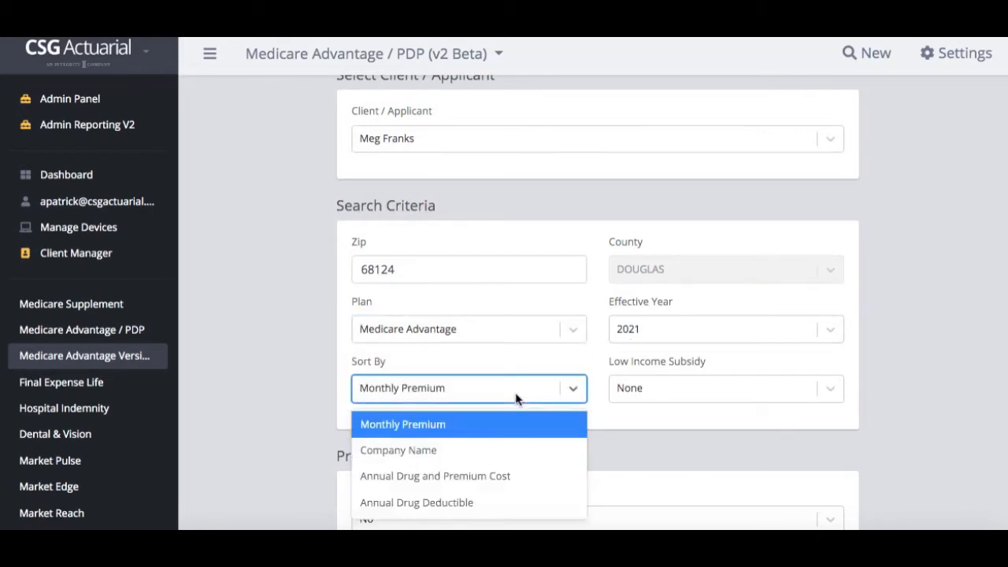
{"action": "scroll", "coordinate": [515, 398], "scroll_direction": "down", "scroll_amount": 1}
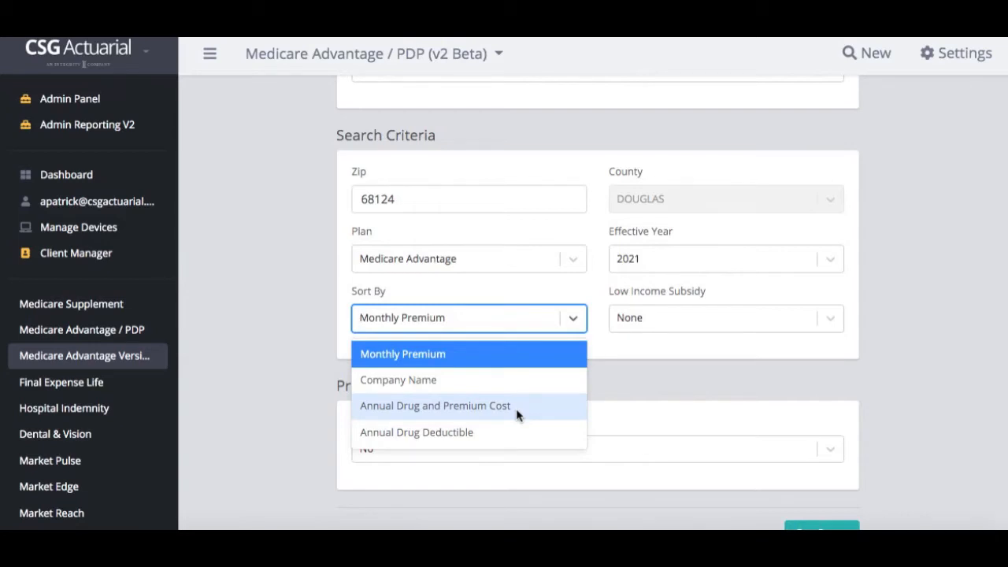
{"action": "left_click", "coordinate": [681, 339]}
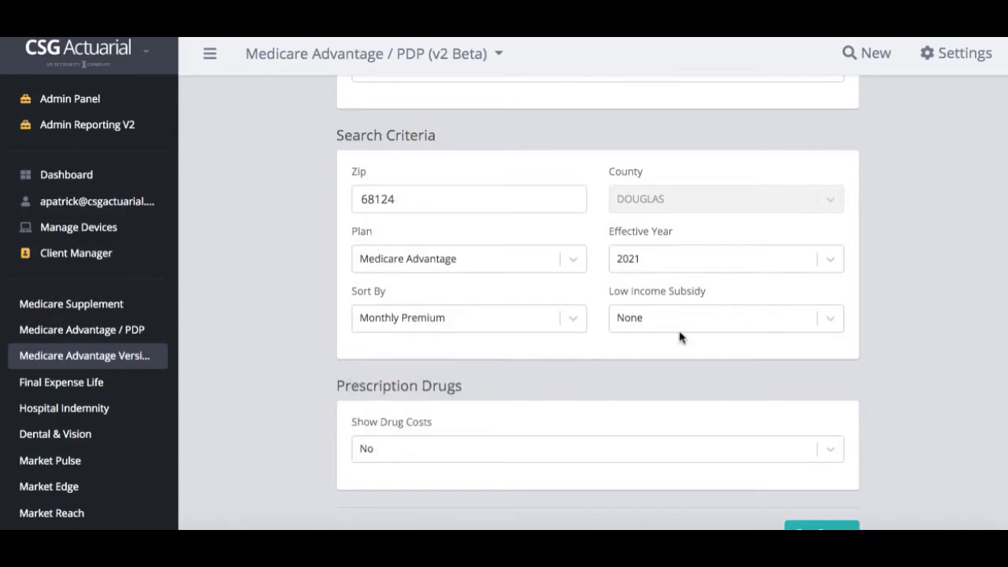
{"action": "left_click", "coordinate": [673, 326]}
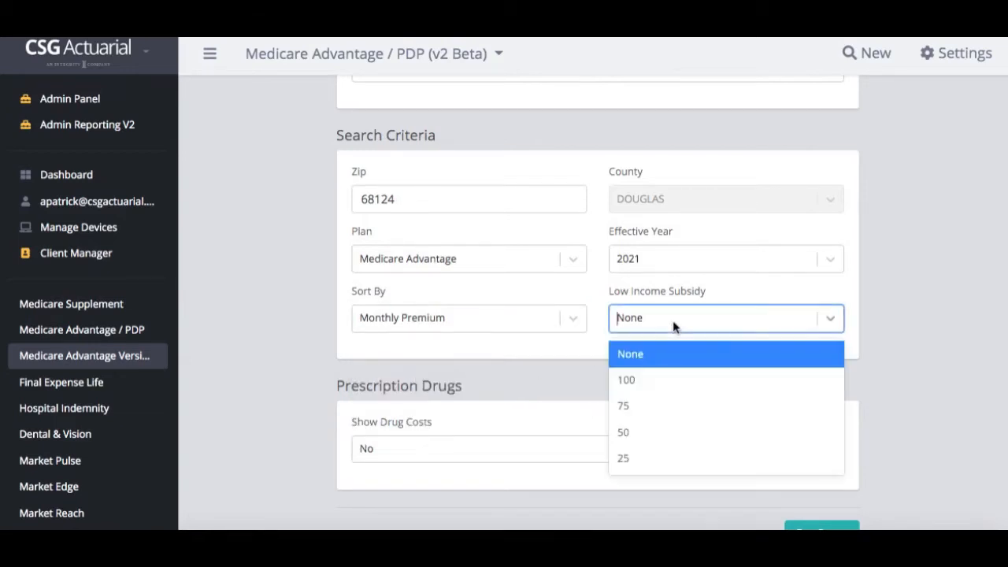
{"action": "left_click", "coordinate": [558, 385]}
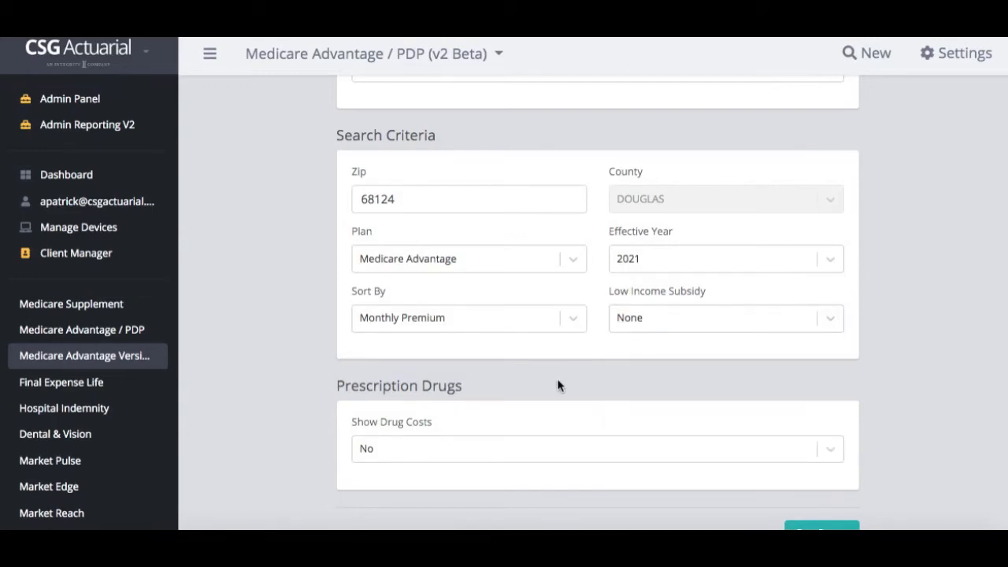
{"action": "scroll", "coordinate": [558, 385], "scroll_direction": "down", "scroll_amount": 1}
Set Show Drug Costs to Yes and Rx Fill Method to Retail Pharmacy
{"action": "left_click", "coordinate": [543, 375]}
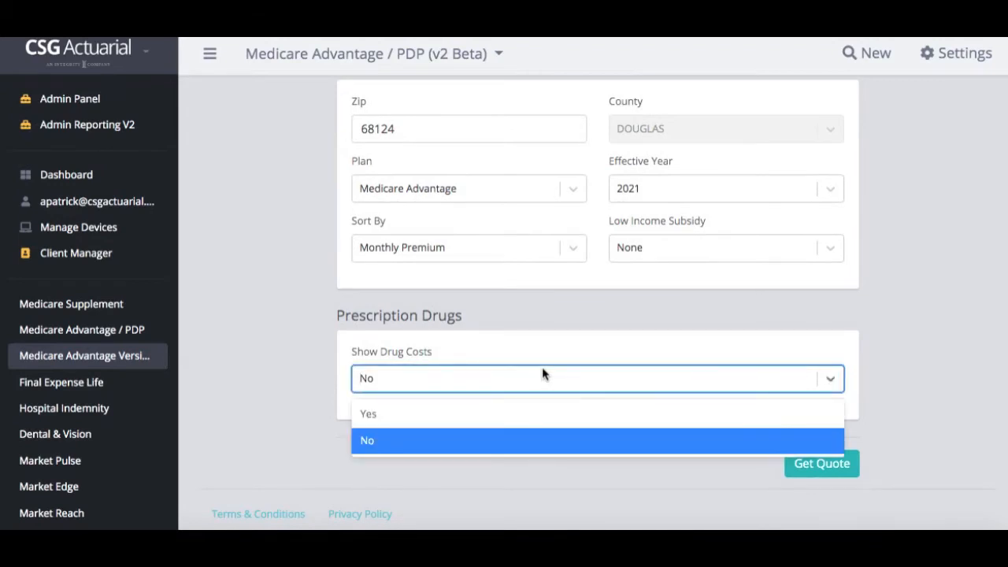
{"action": "left_click", "coordinate": [541, 414]}
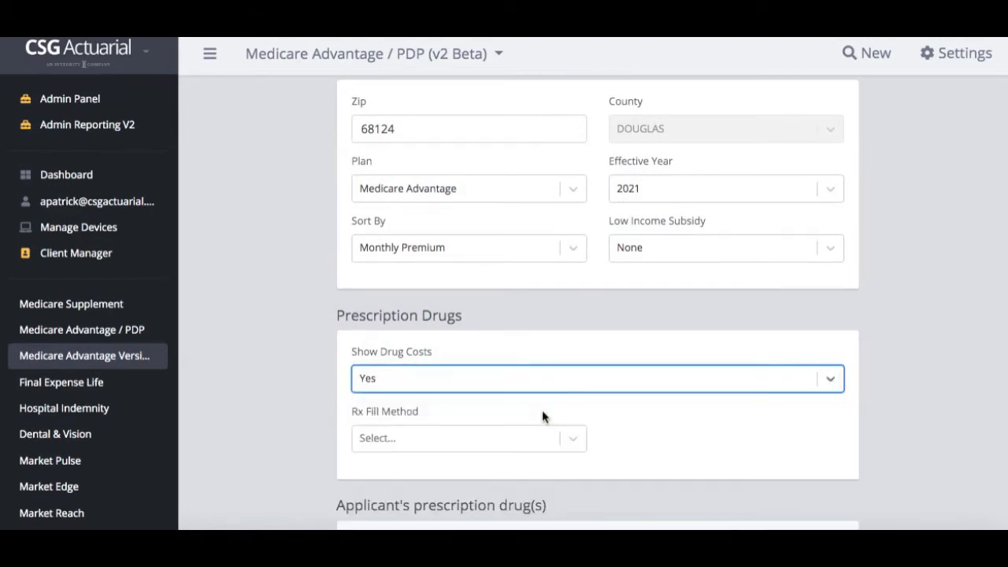
{"action": "scroll", "coordinate": [541, 411], "scroll_direction": "down", "scroll_amount": 1}
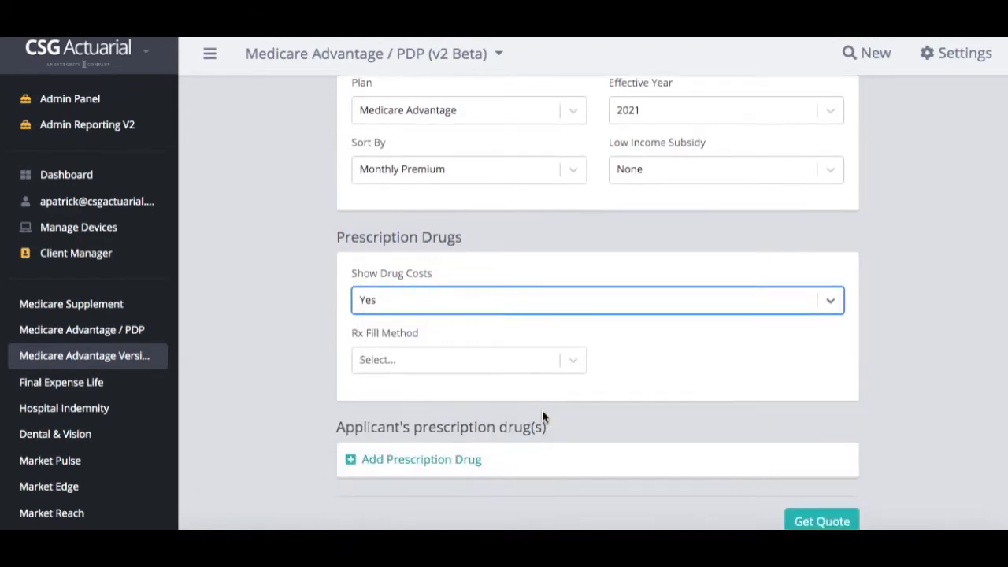
{"action": "left_click", "coordinate": [507, 366]}
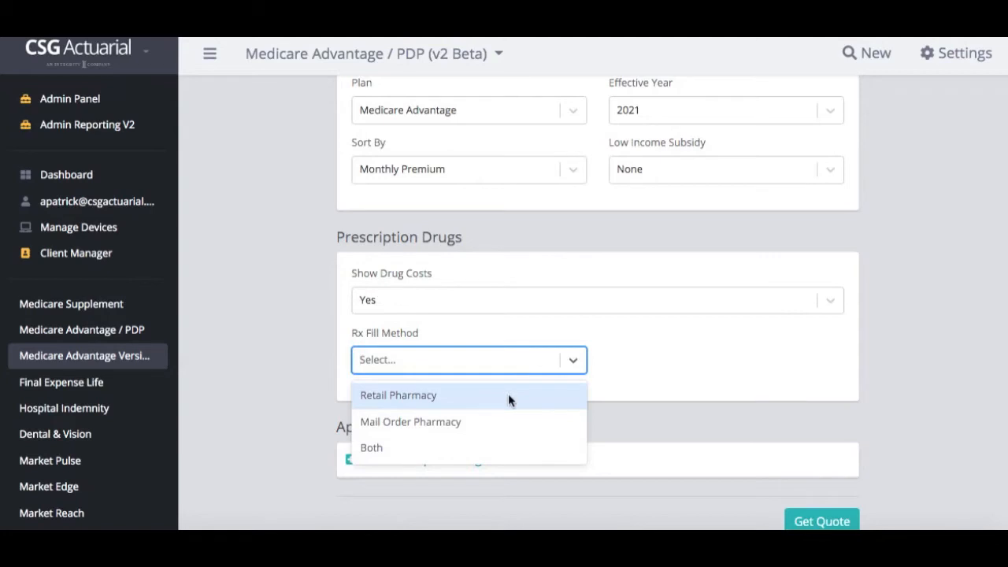
{"action": "left_click", "coordinate": [507, 395]}
{"action": "scroll", "coordinate": [508, 394], "scroll_direction": "down", "scroll_amount": 2}
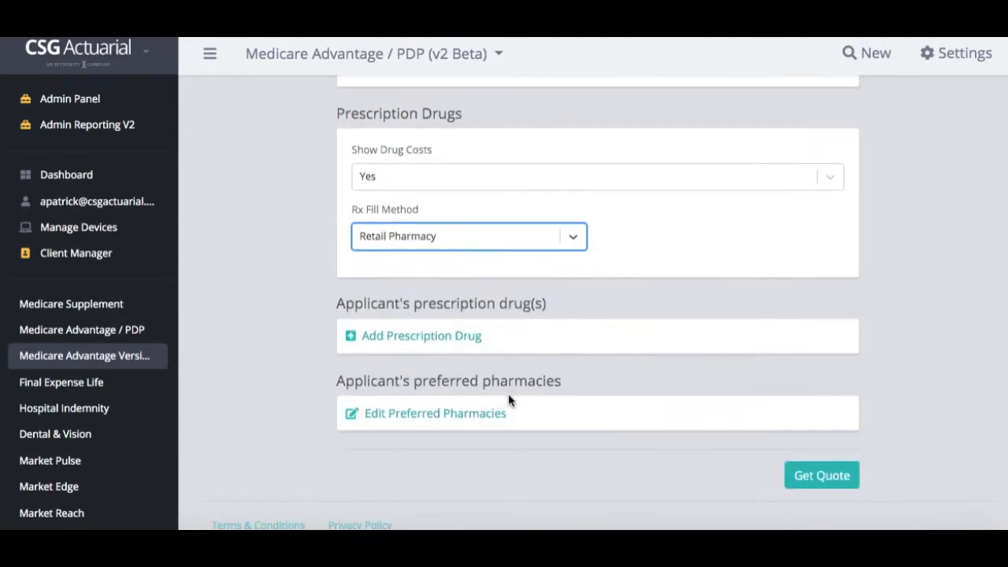
Add citalopram 20 MG Oral Tablet to the applicant's prescription drugs
{"action": "left_click", "coordinate": [465, 340]}
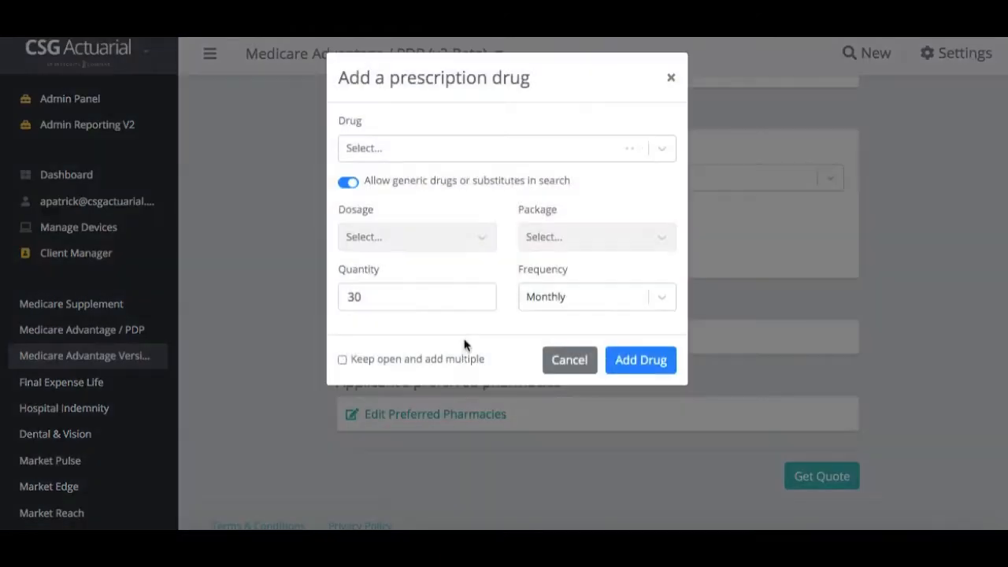
{"action": "left_click", "coordinate": [440, 154]}
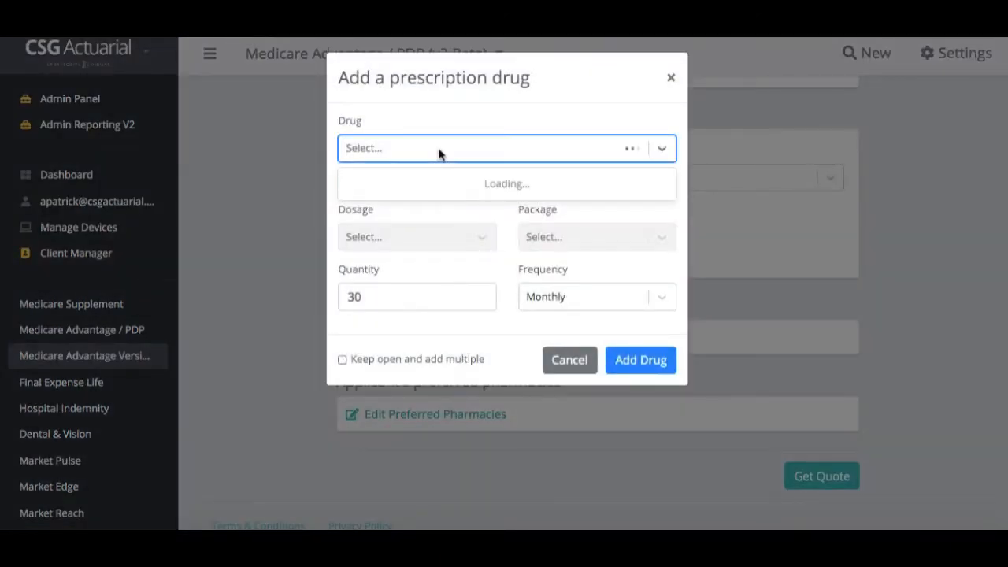
{"action": "type", "text": "cita"}
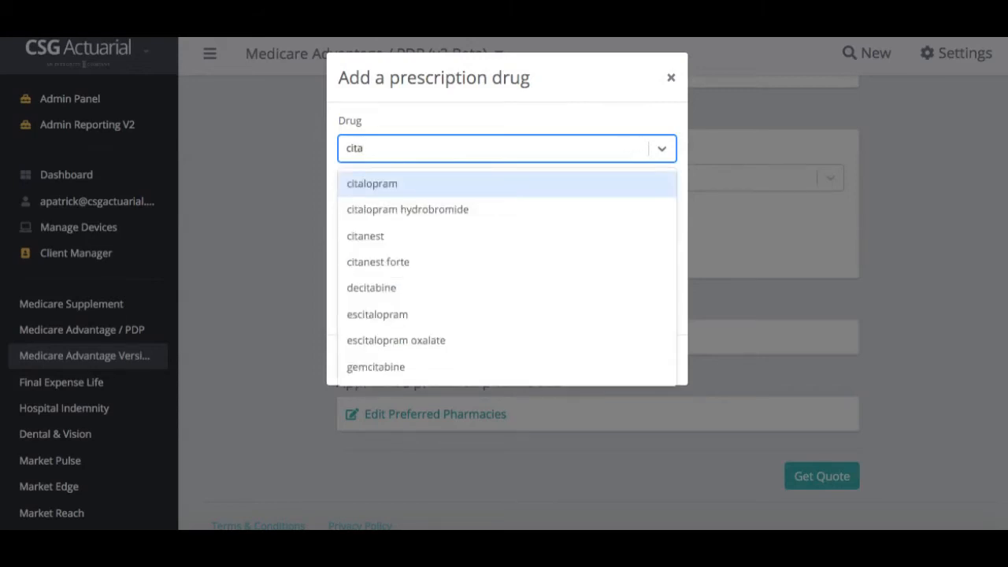
{"action": "left_click", "coordinate": [360, 185]}
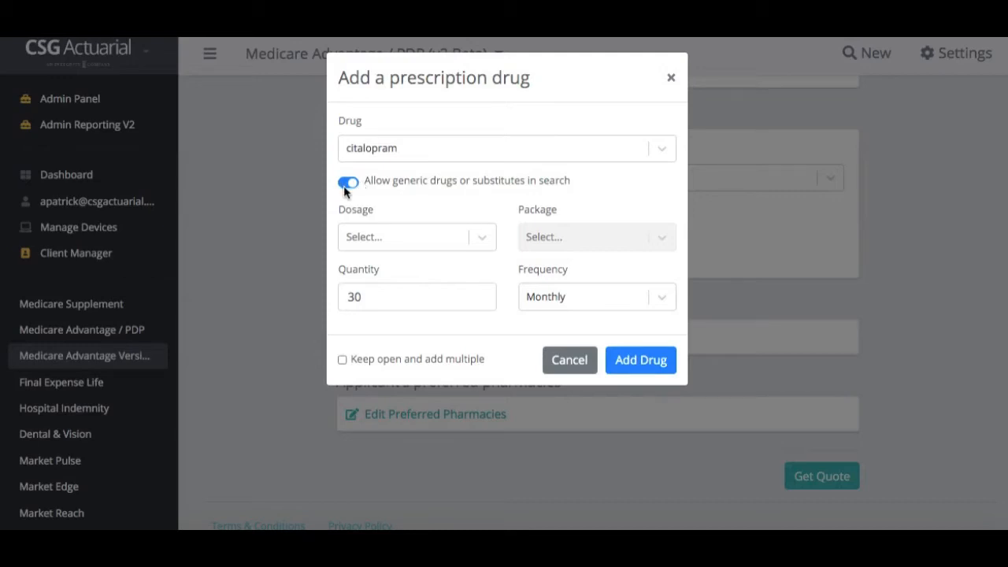
{"action": "left_click", "coordinate": [365, 237]}
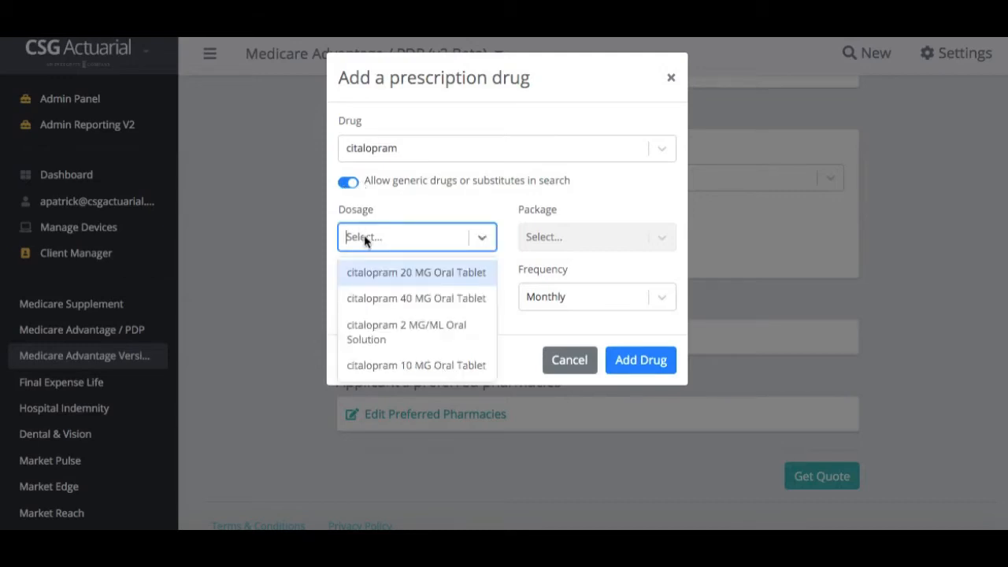
{"action": "left_click", "coordinate": [369, 276]}
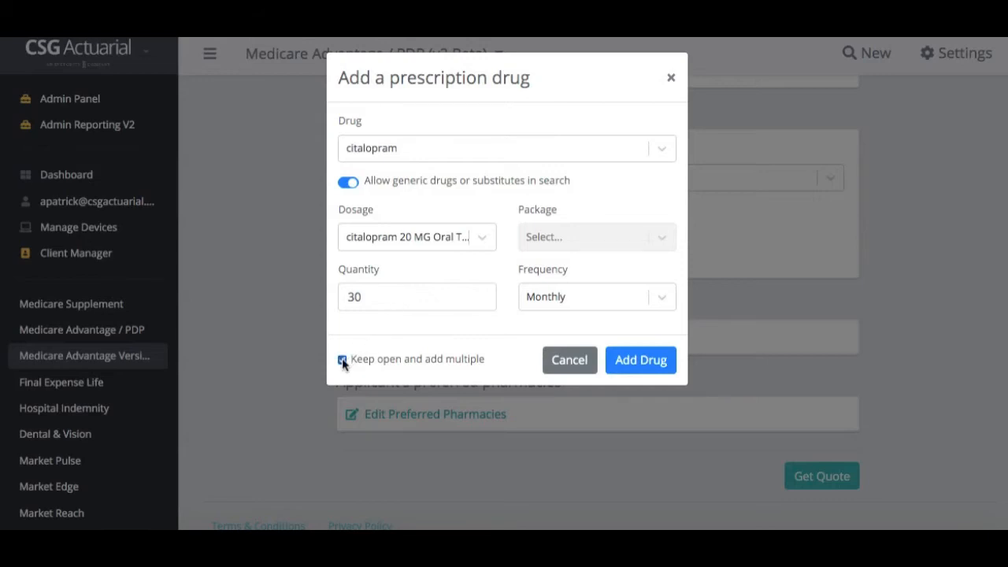
{"action": "left_click", "coordinate": [644, 367]}
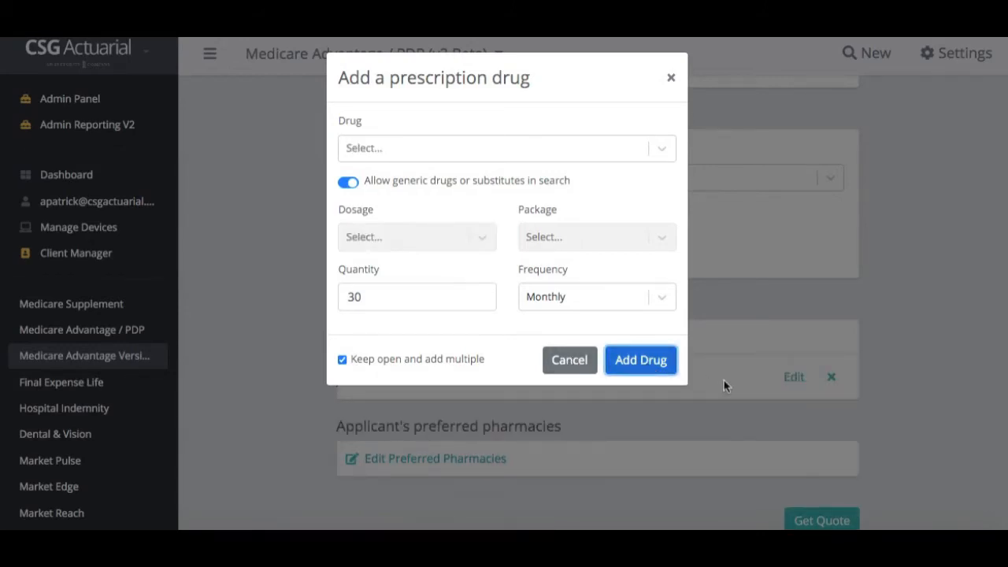
Set up Trulicity 0.5 ML dulaglutide 1.5 MG/ML, 4 SYRINGE carton, quantity 1, closing after adding
{"action": "left_click", "coordinate": [396, 153]}
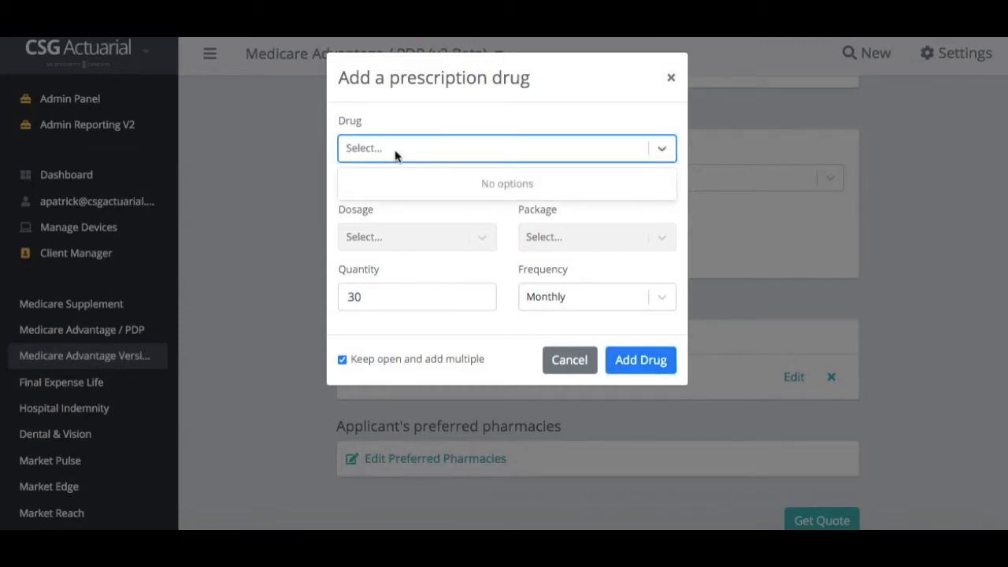
{"action": "type", "text": "tru"}
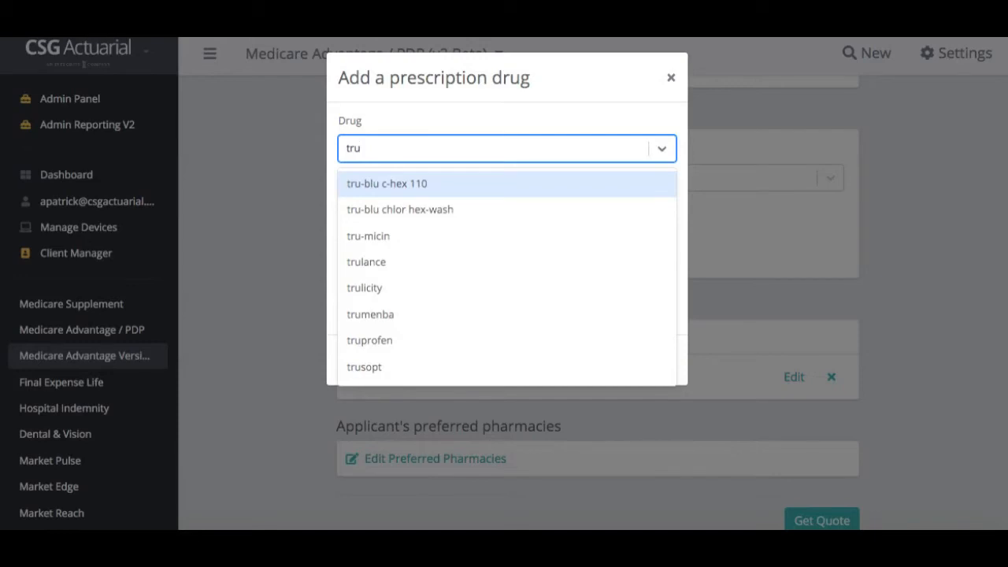
{"action": "left_click", "coordinate": [354, 290]}
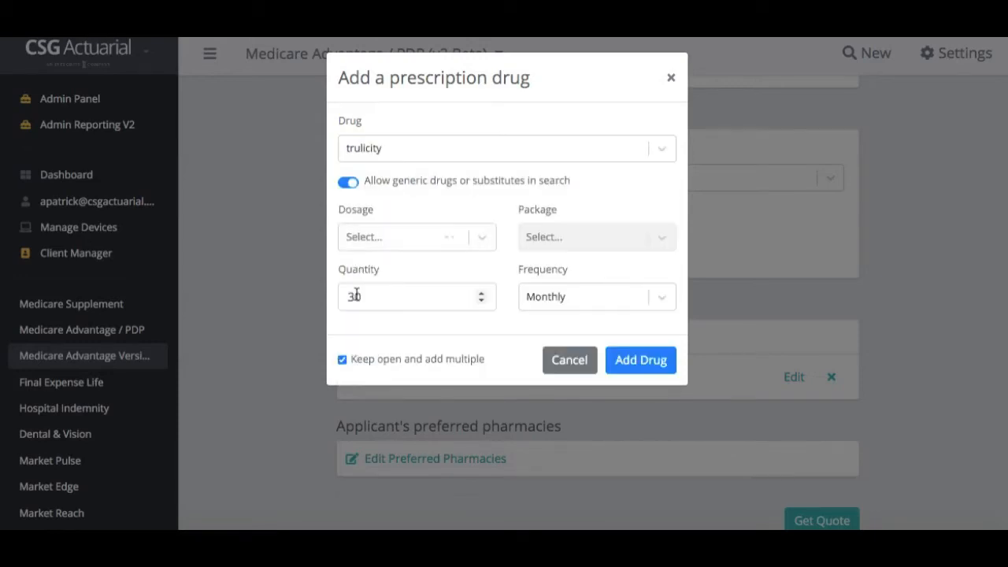
{"action": "left_click", "coordinate": [425, 236]}
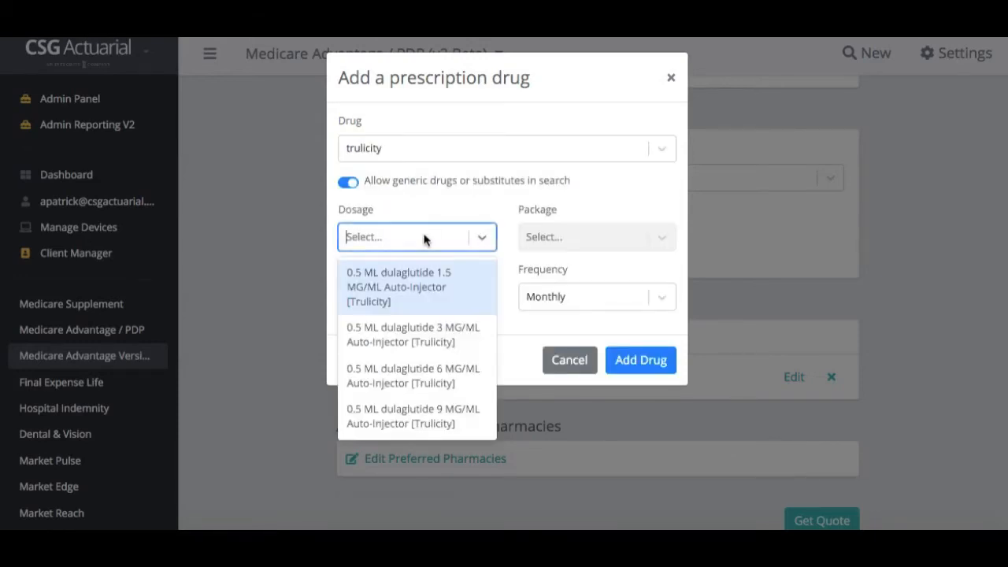
{"action": "left_click", "coordinate": [419, 291]}
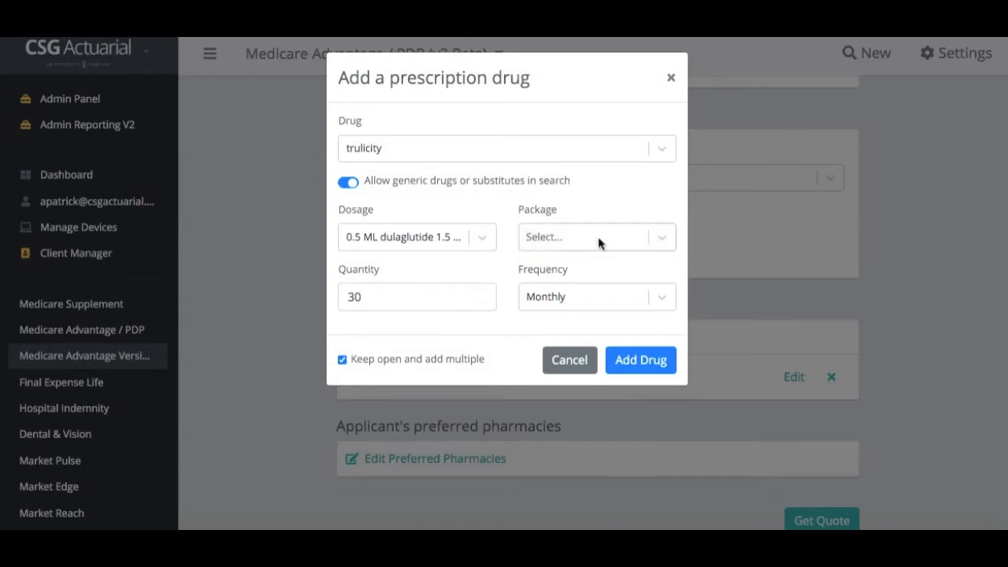
{"action": "left_click", "coordinate": [600, 240]}
{"action": "left_click", "coordinate": [587, 281]}
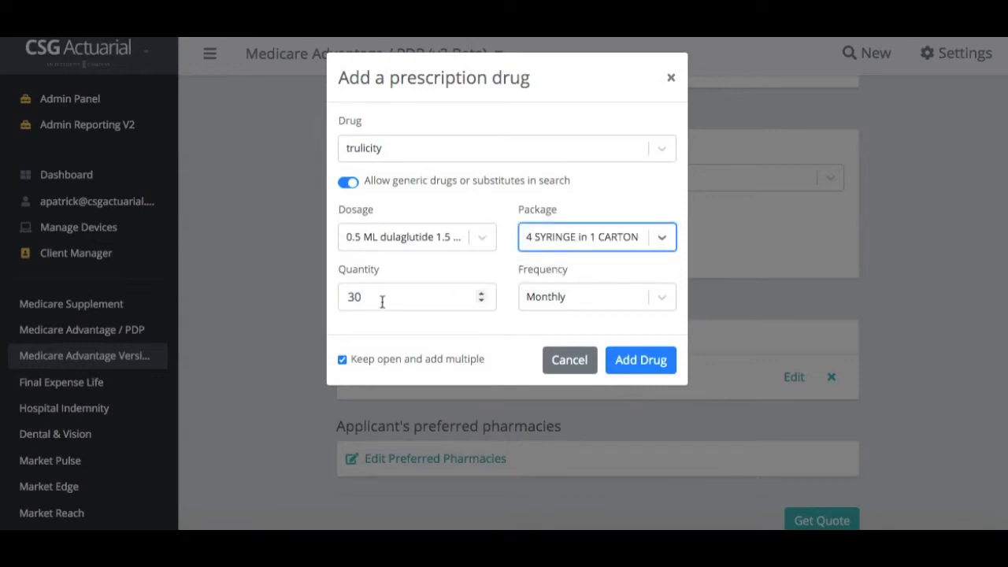
{"action": "left_click_drag", "start_coordinate": [383, 299], "coordinate": [331, 295]}
{"action": "type", "text": "1"}
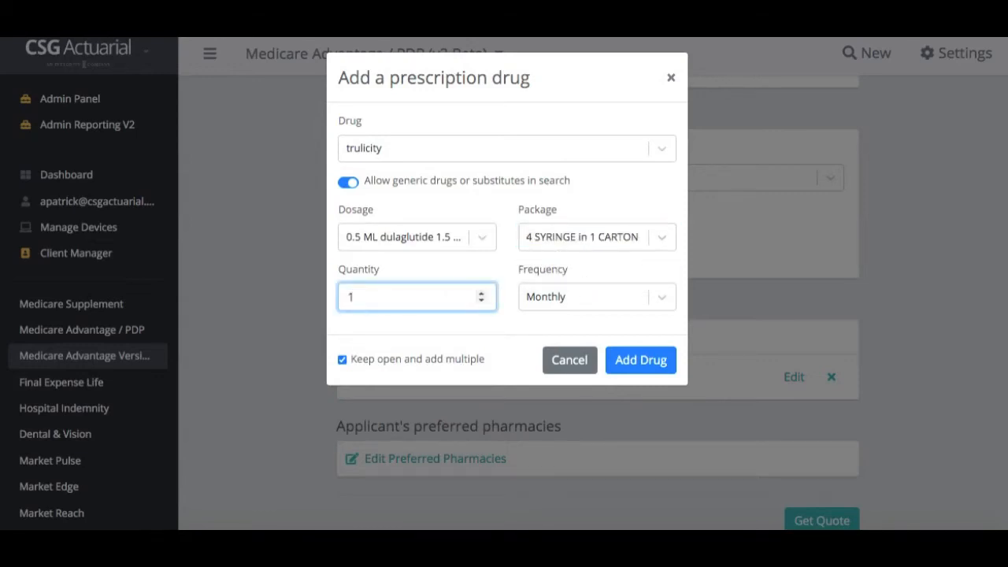
{"action": "left_click", "coordinate": [343, 359]}
Add Trulicity as the second prescription drug, then bring up the preferred pharmacy picker
{"action": "left_click", "coordinate": [631, 367]}
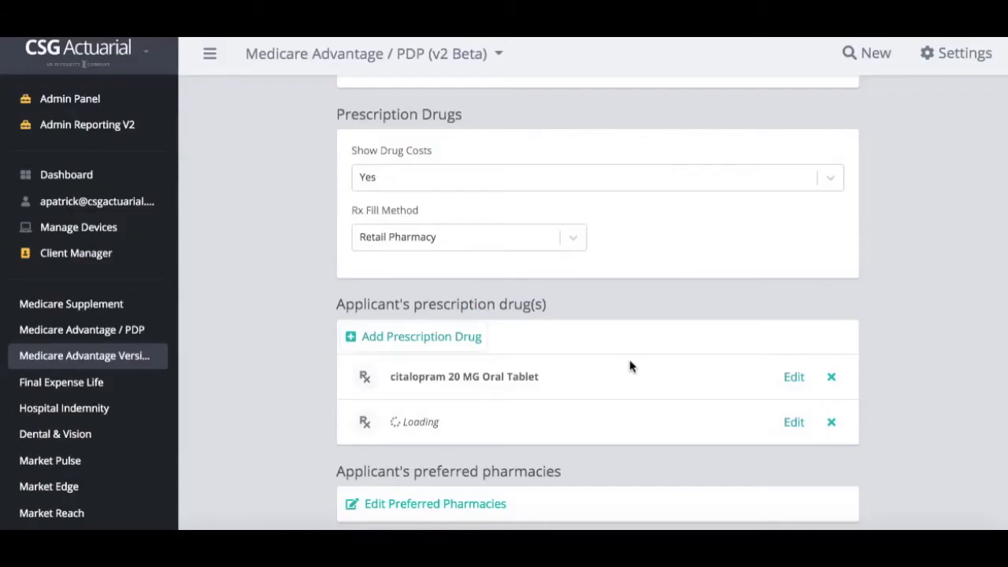
{"action": "scroll", "coordinate": [629, 366], "scroll_direction": "down", "scroll_amount": 3}
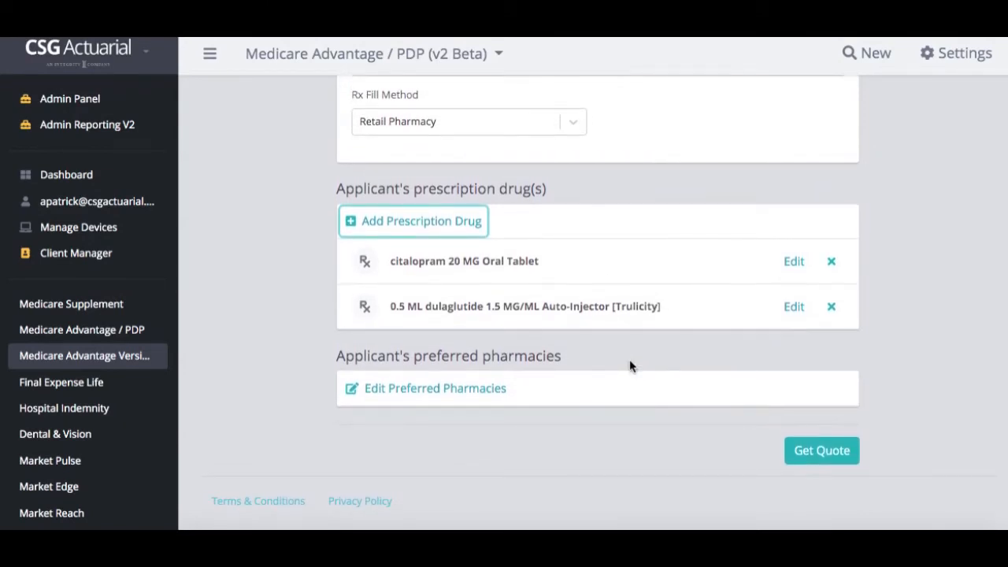
{"action": "left_click", "coordinate": [493, 389]}
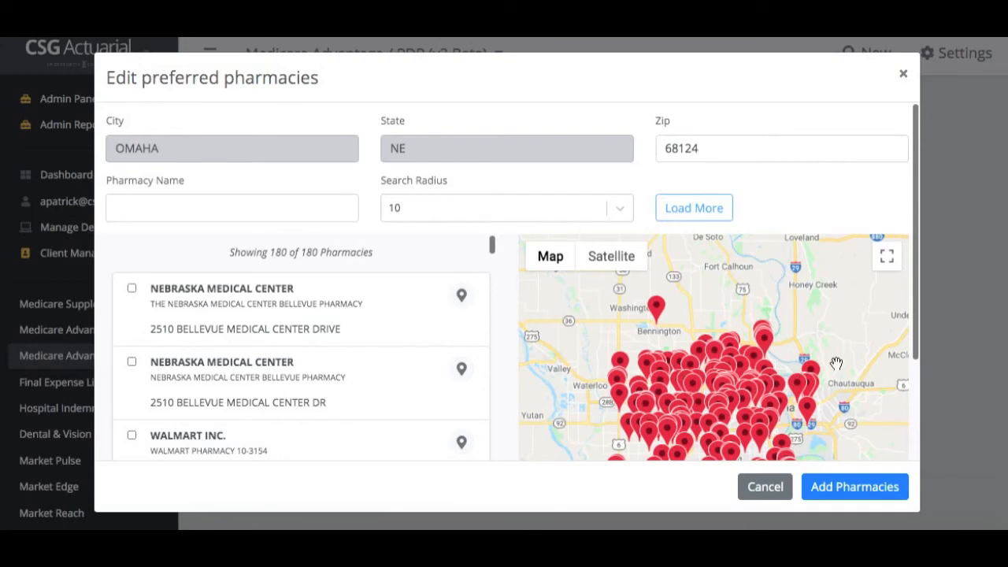
Mark Walmart Pharmacy 10-3154 and HY VEE Pharmacy as preferred pharmacies and add them
{"action": "left_click_drag", "start_coordinate": [834, 358], "coordinate": [832, 336]}
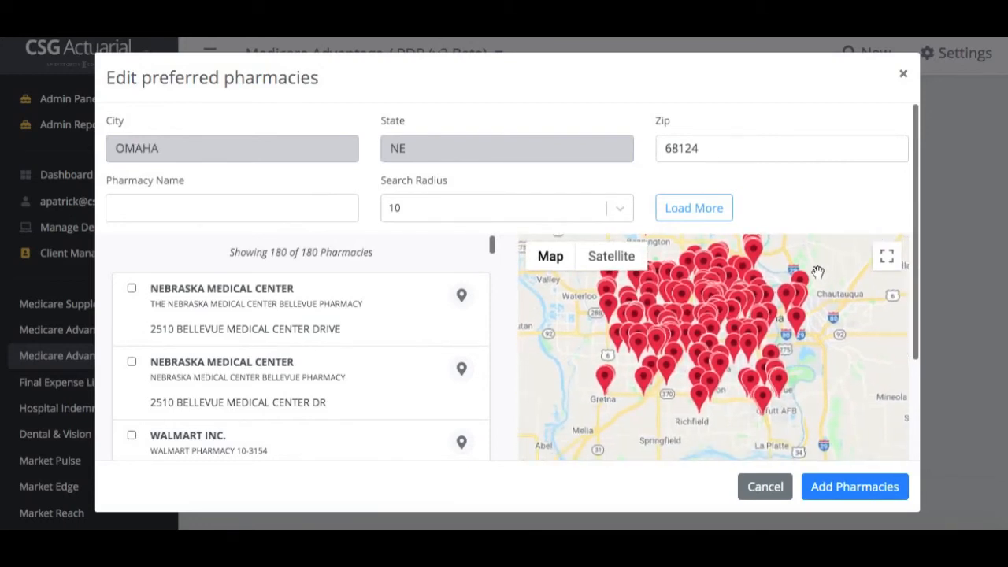
{"action": "mouse_move", "coordinate": [844, 357]}
{"action": "left_mouse_down"}
{"action": "mouse_move", "coordinate": [785, 282]}
{"action": "mouse_move", "coordinate": [853, 363]}
{"action": "left_mouse_up"}
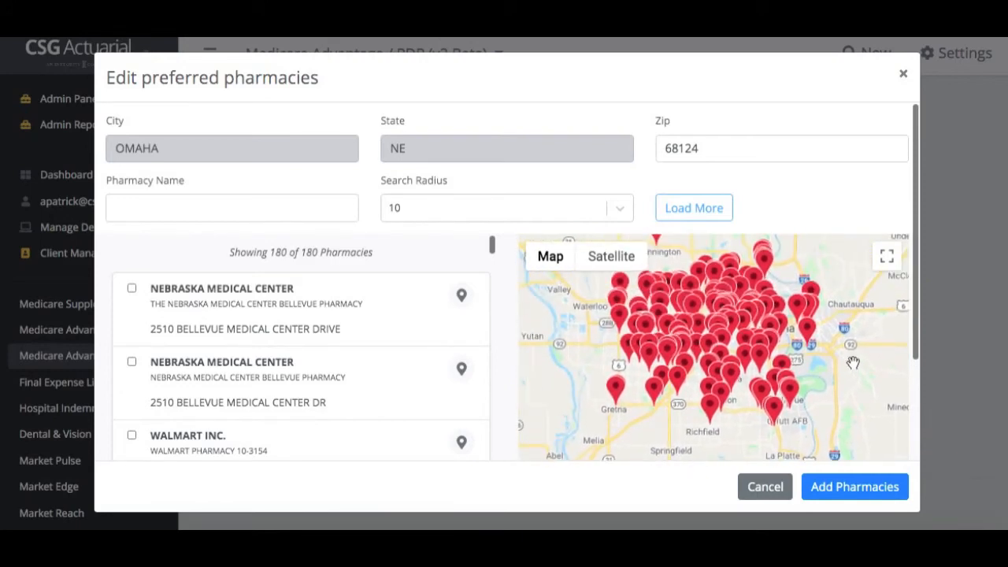
{"action": "scroll", "coordinate": [459, 351], "scroll_direction": "down", "scroll_amount": 2}
{"action": "left_click", "coordinate": [132, 316]}
{"action": "left_click", "coordinate": [131, 390]}
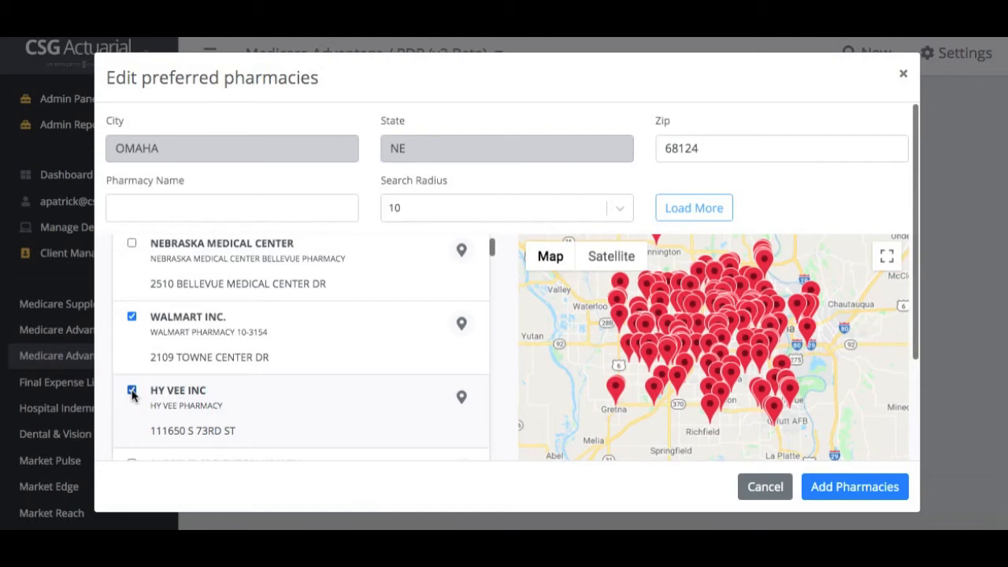
{"action": "left_click", "coordinate": [829, 490]}
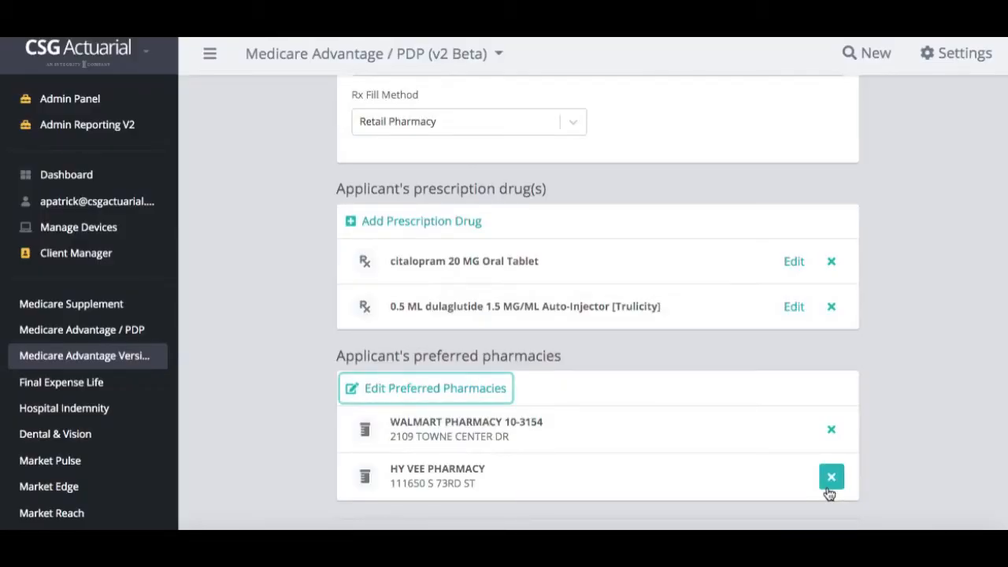
Run the quote, listing plans such as AARP Medicare Advantage (HMO-POS) at $0.00/mo
{"action": "scroll", "coordinate": [736, 292], "scroll_direction": "down", "scroll_amount": 1}
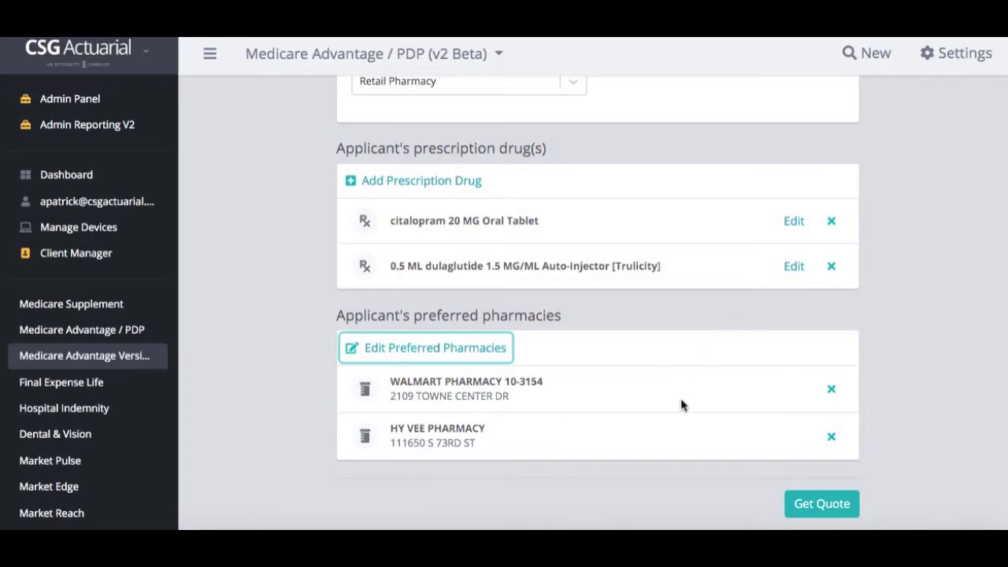
{"action": "left_click", "coordinate": [848, 506]}
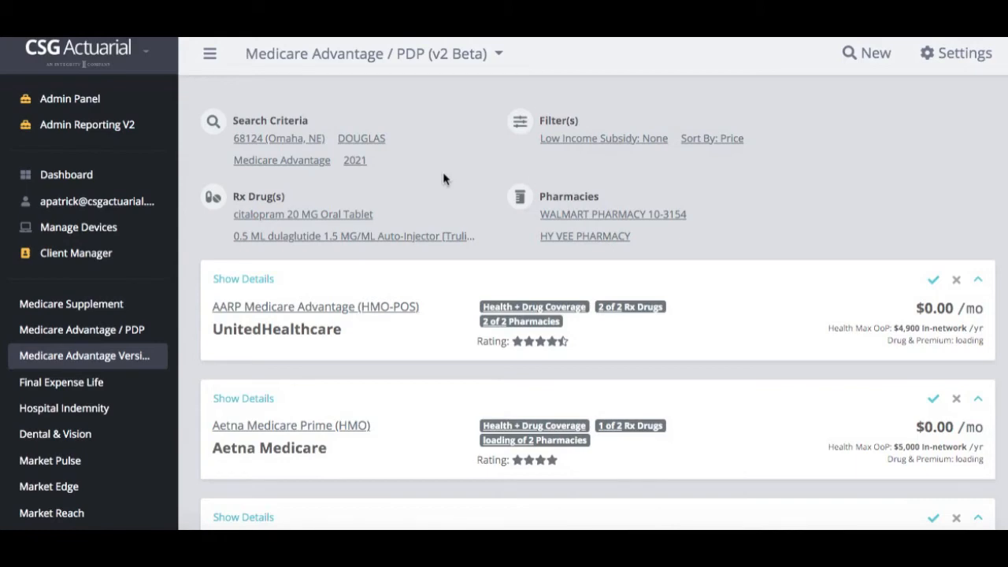
Reopen the search criteria and rerun the quote with both drugs and both pharmacies
{"action": "left_click", "coordinate": [283, 144]}
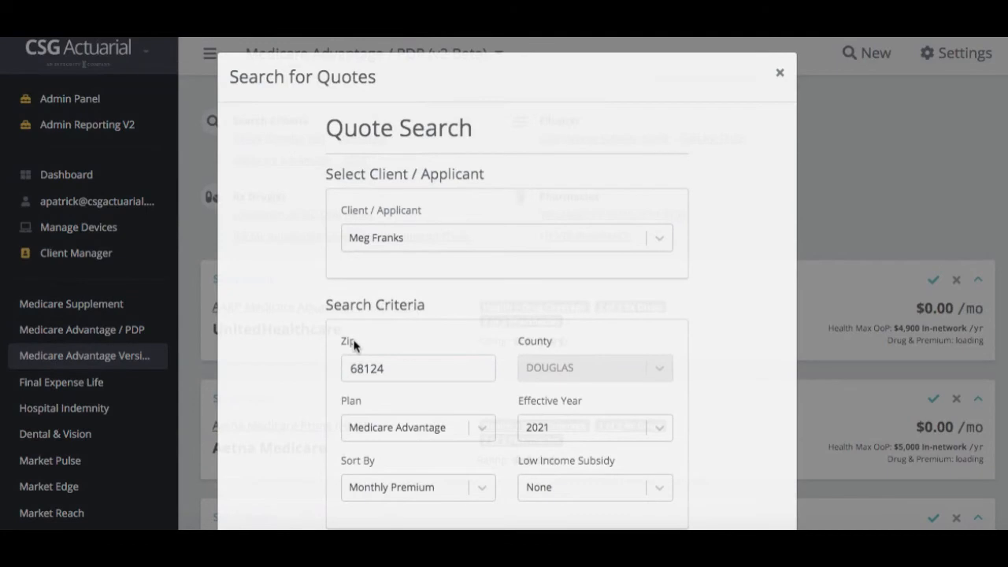
{"action": "scroll", "coordinate": [354, 341], "scroll_direction": "down", "scroll_amount": 4}
{"action": "scroll", "coordinate": [353, 342], "scroll_direction": "down", "scroll_amount": 1}
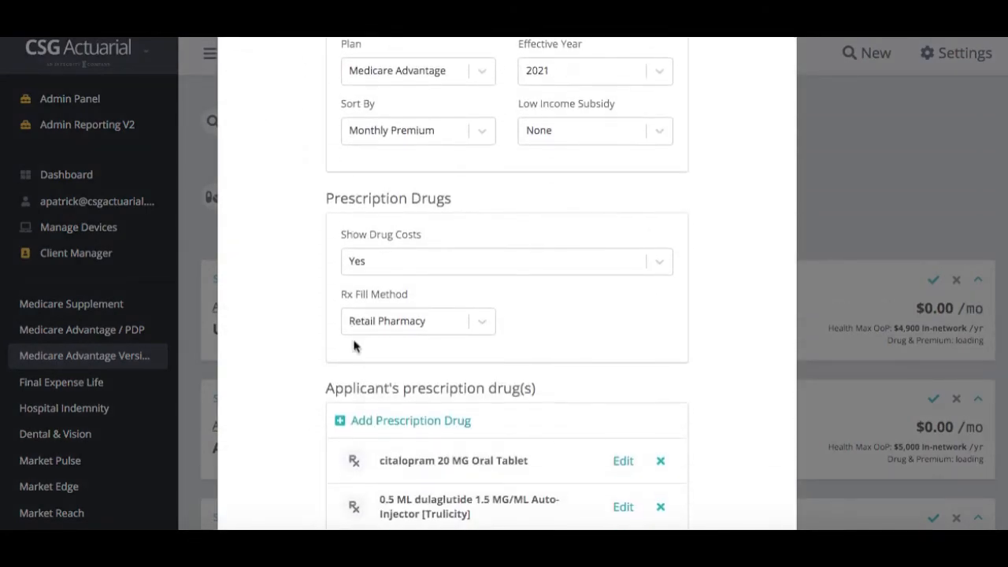
{"action": "scroll", "coordinate": [353, 345], "scroll_direction": "down", "scroll_amount": 3}
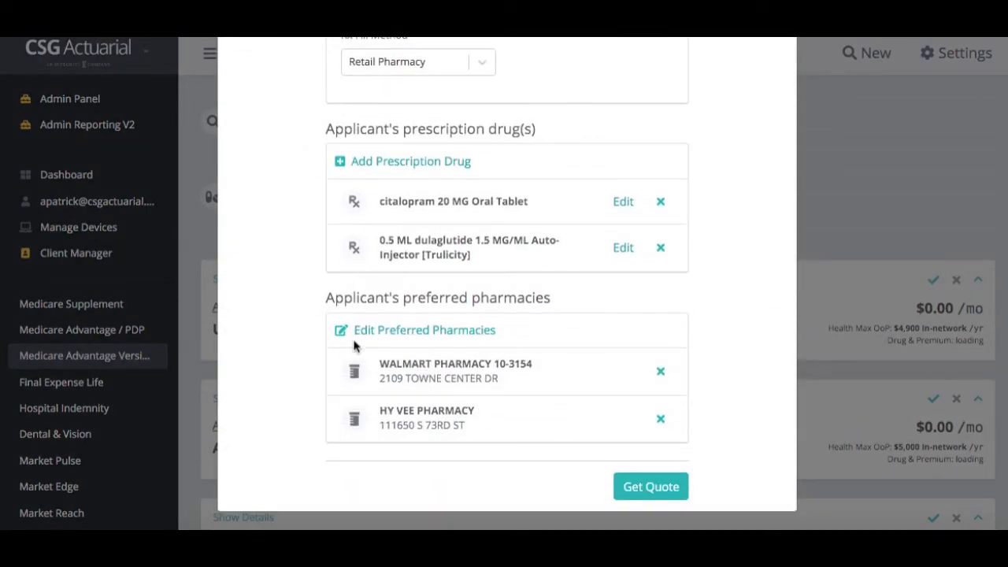
{"action": "left_click", "coordinate": [869, 218]}
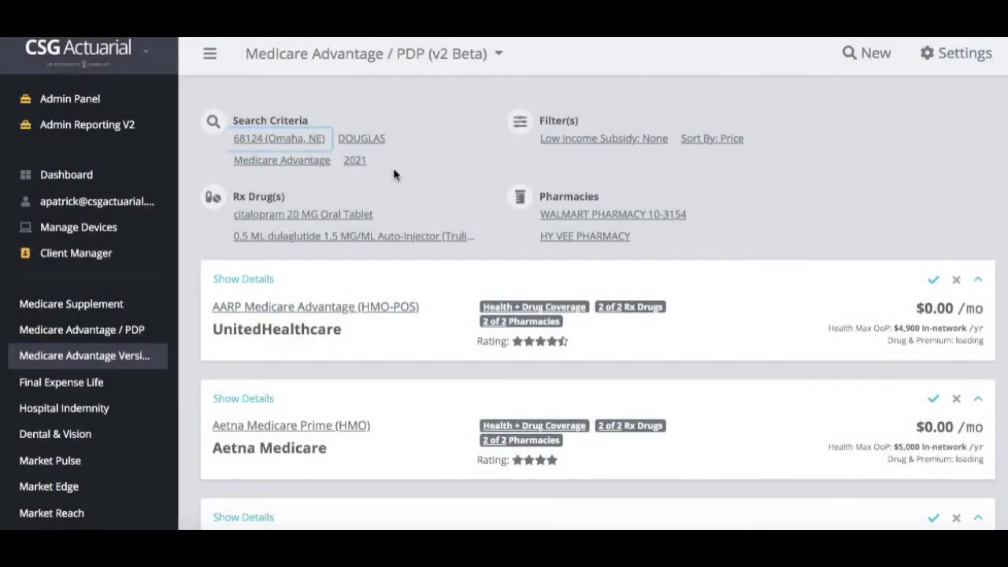
{"action": "left_click", "coordinate": [710, 140]}
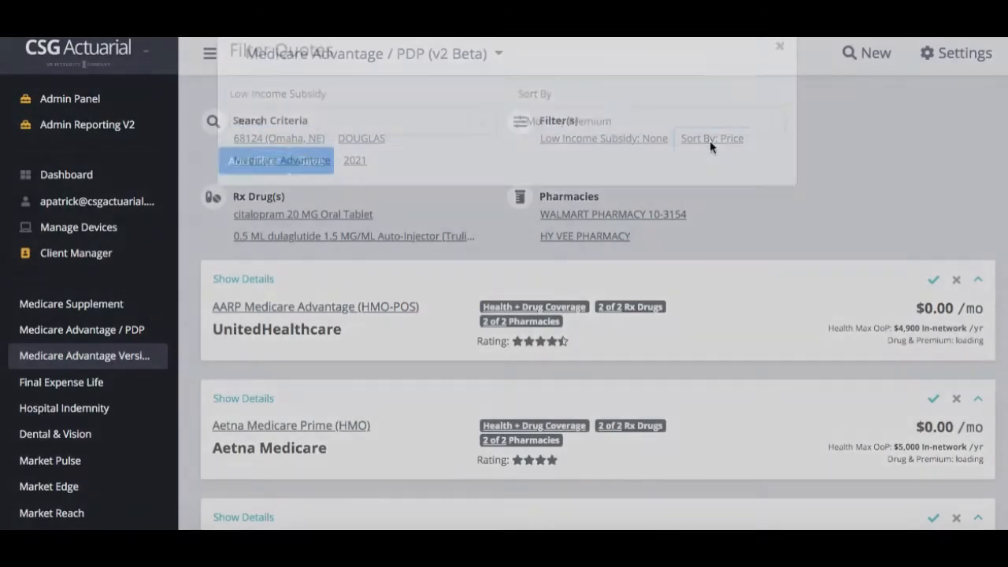
{"action": "left_click", "coordinate": [709, 143]}
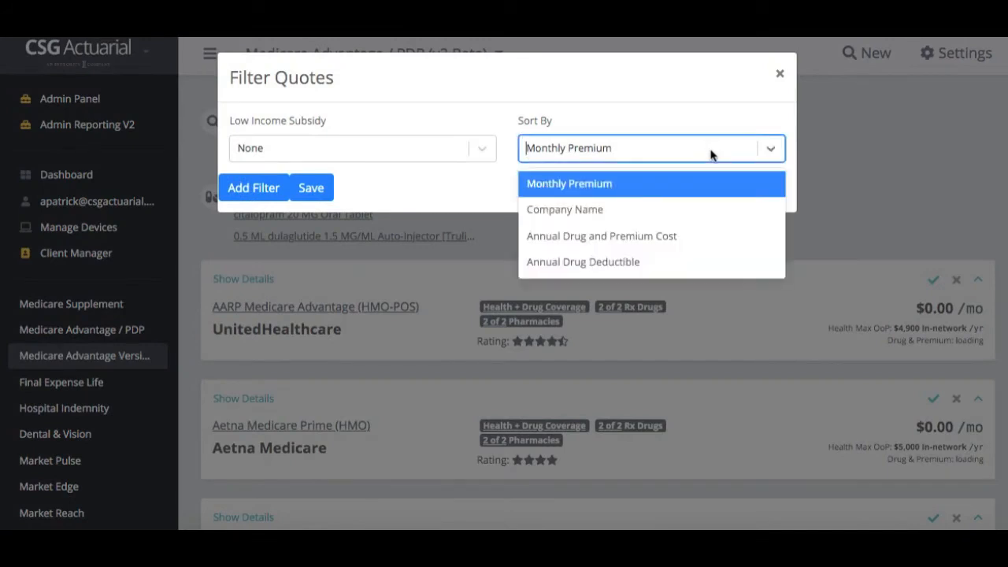
{"action": "left_click", "coordinate": [691, 249]}
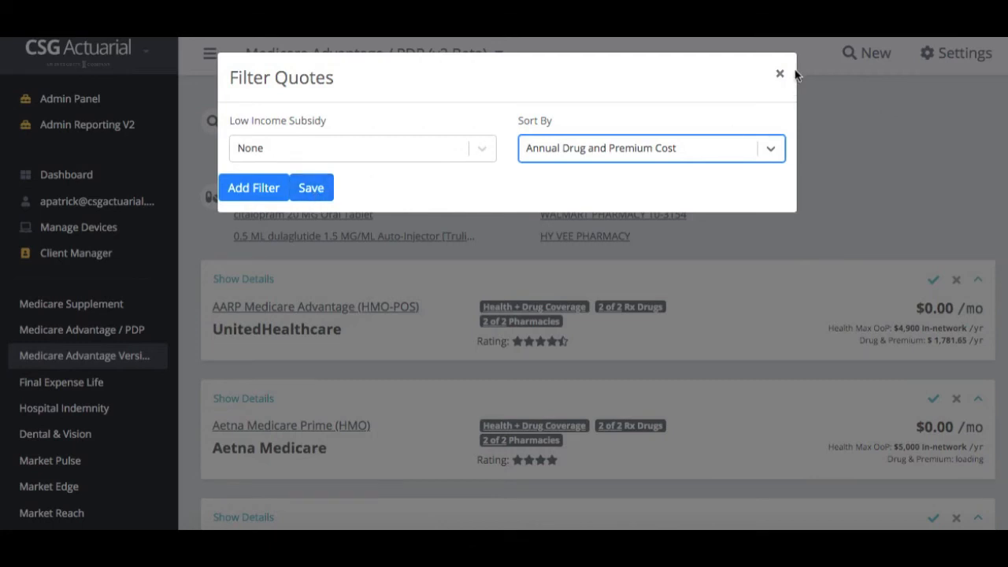
{"action": "left_click", "coordinate": [779, 74]}
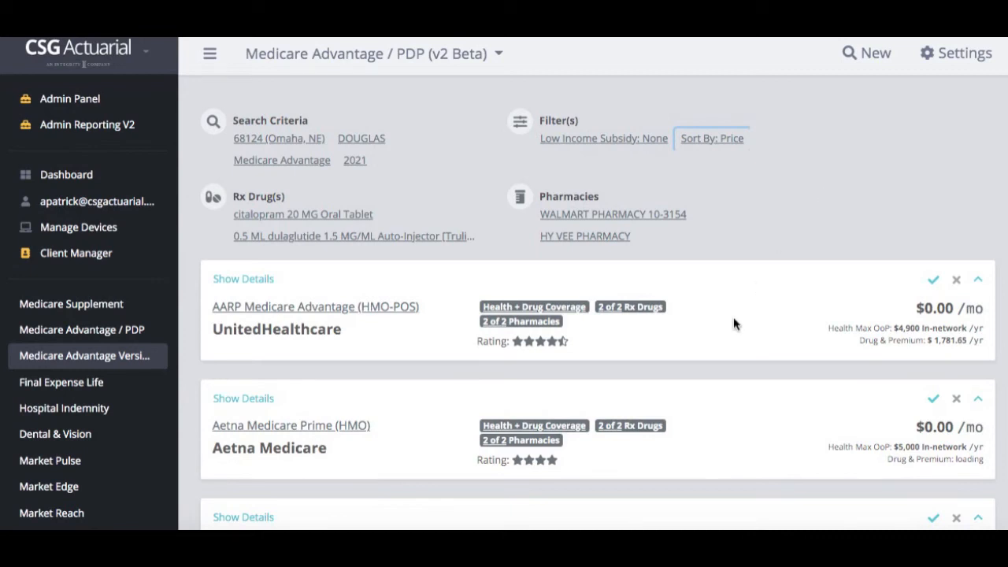
{"action": "scroll", "coordinate": [733, 319], "scroll_direction": "down", "scroll_amount": 1}
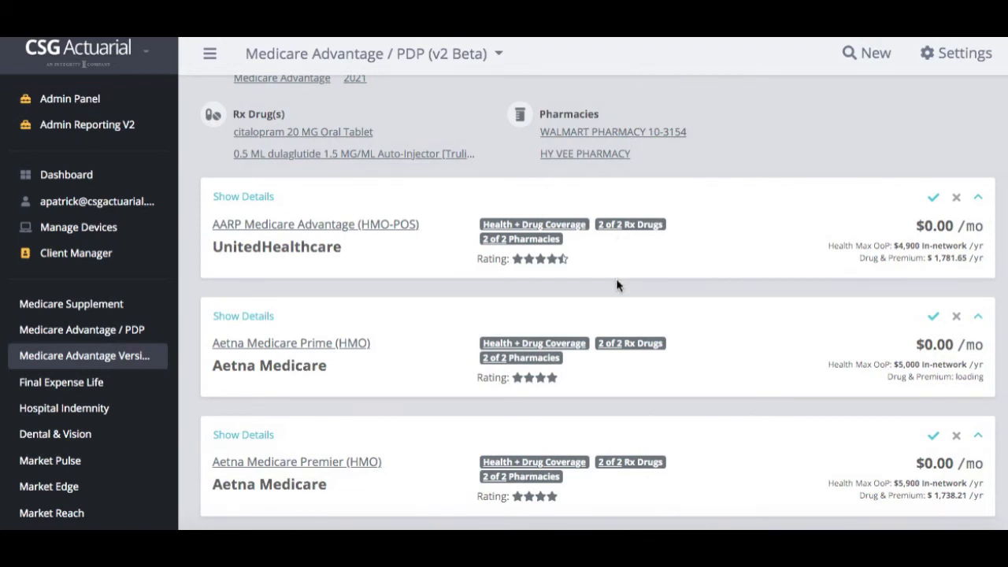
{"action": "scroll", "coordinate": [617, 285], "scroll_direction": "down", "scroll_amount": 2}
{"action": "scroll", "coordinate": [617, 285], "scroll_direction": "down", "scroll_amount": 1}
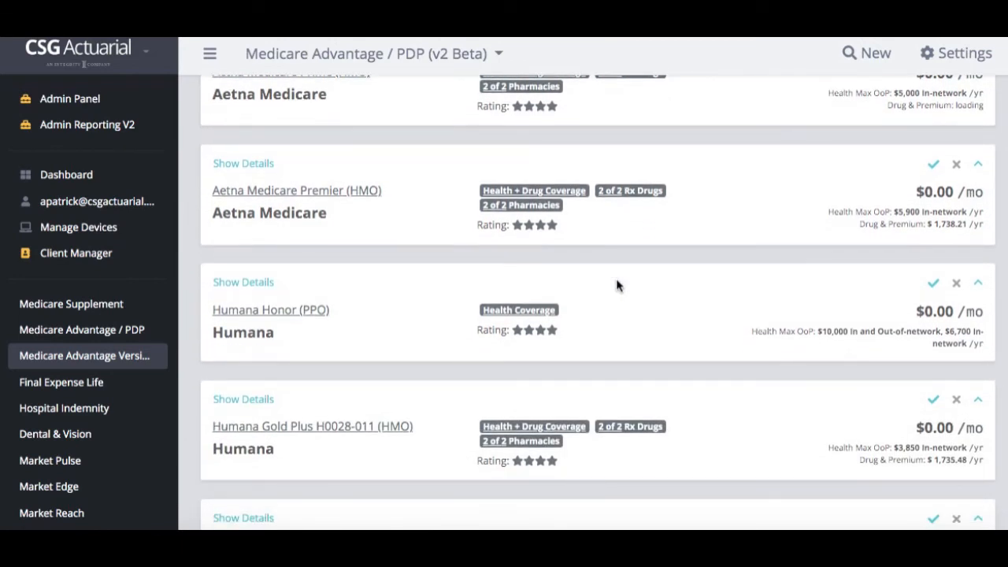
{"action": "scroll", "coordinate": [551, 338], "scroll_direction": "down", "scroll_amount": 1}
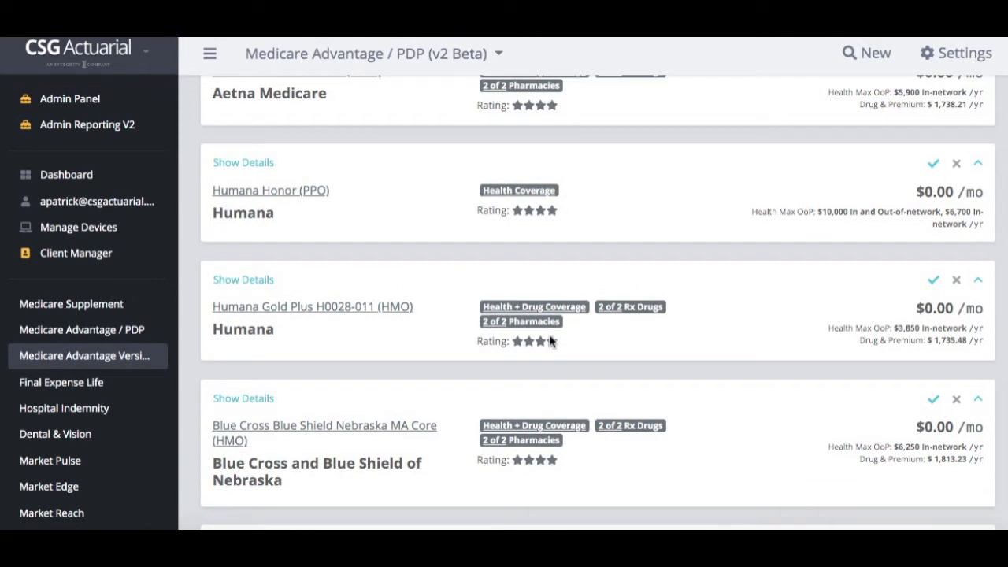
{"action": "scroll", "coordinate": [550, 340], "scroll_direction": "up", "scroll_amount": 3}
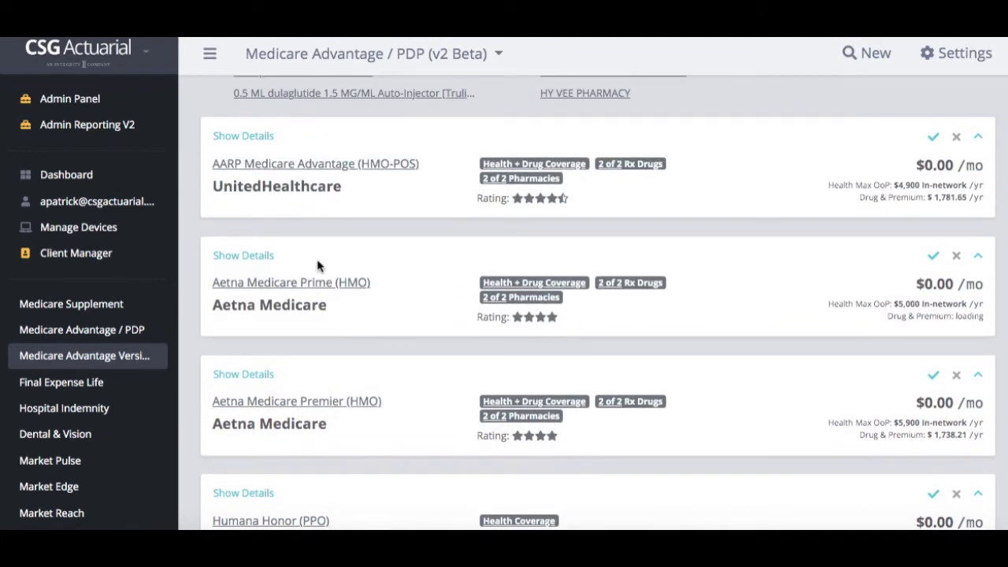
Expand the Aetna Medicare Prime (HMO) card to review deductibles, tier copays and DOUGLAS county enrollment
{"action": "left_click", "coordinate": [264, 257]}
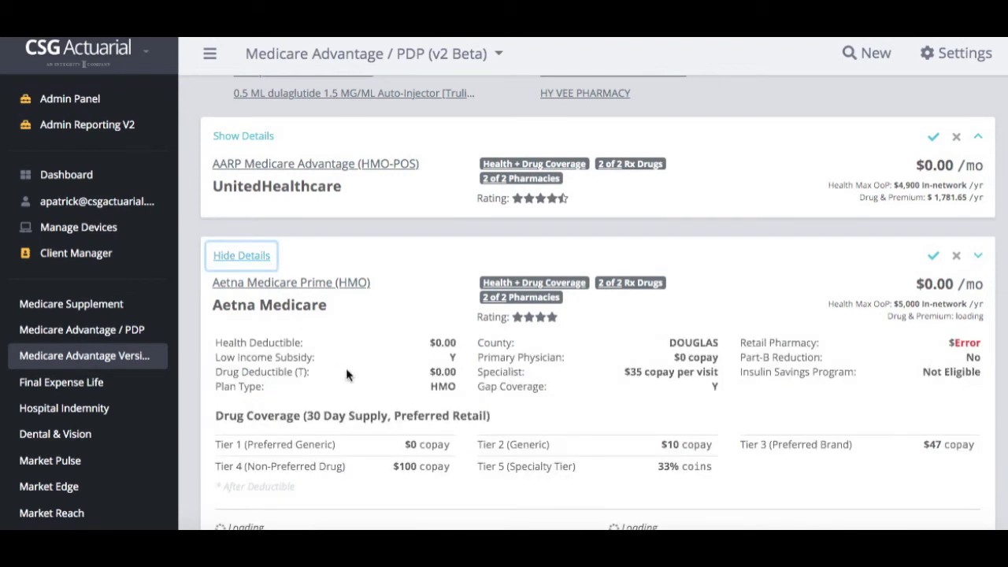
{"action": "scroll", "coordinate": [346, 368], "scroll_direction": "down", "scroll_amount": 3}
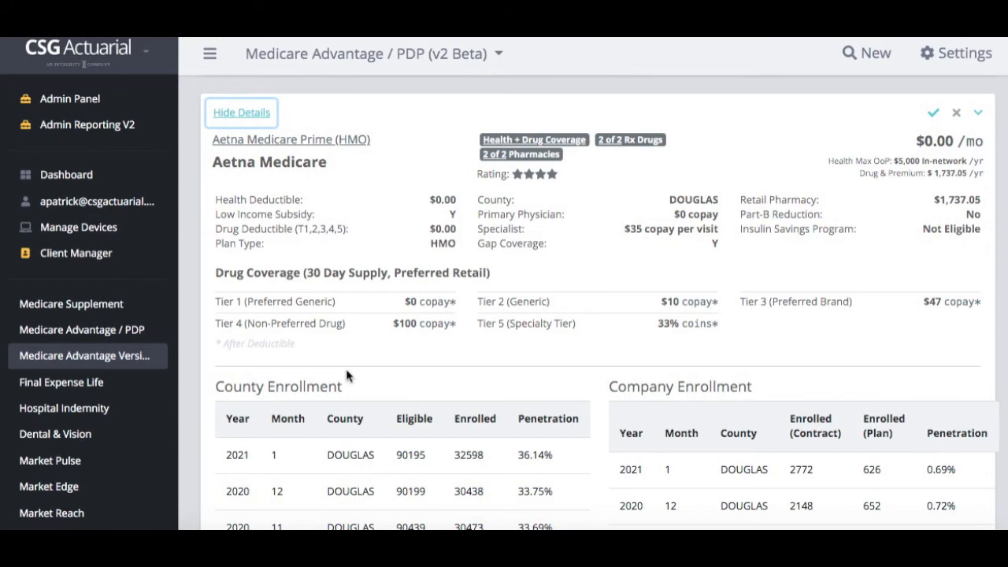
{"action": "scroll", "coordinate": [346, 369], "scroll_direction": "down", "scroll_amount": 3}
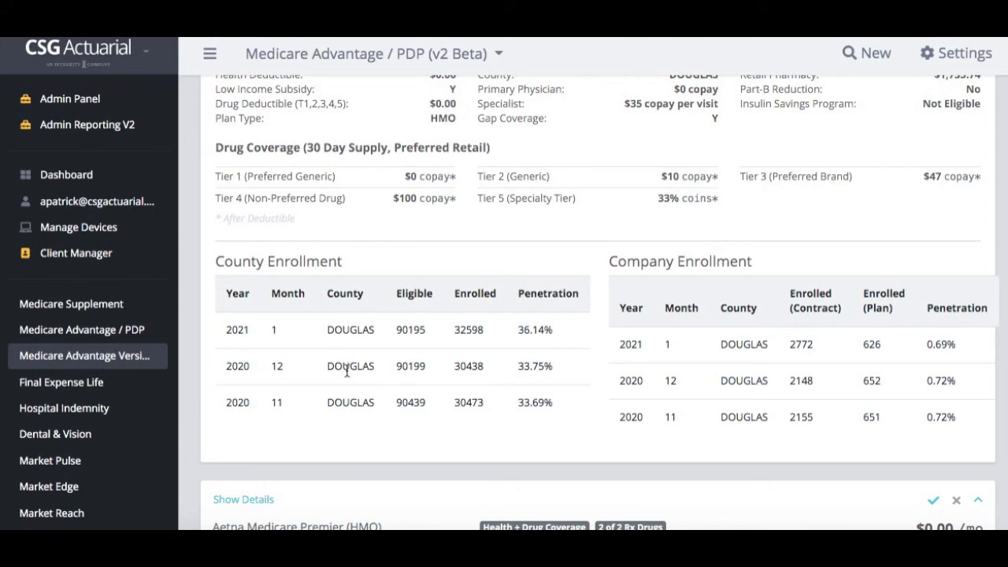
{"action": "scroll", "coordinate": [347, 370], "scroll_direction": "up", "scroll_amount": 3}
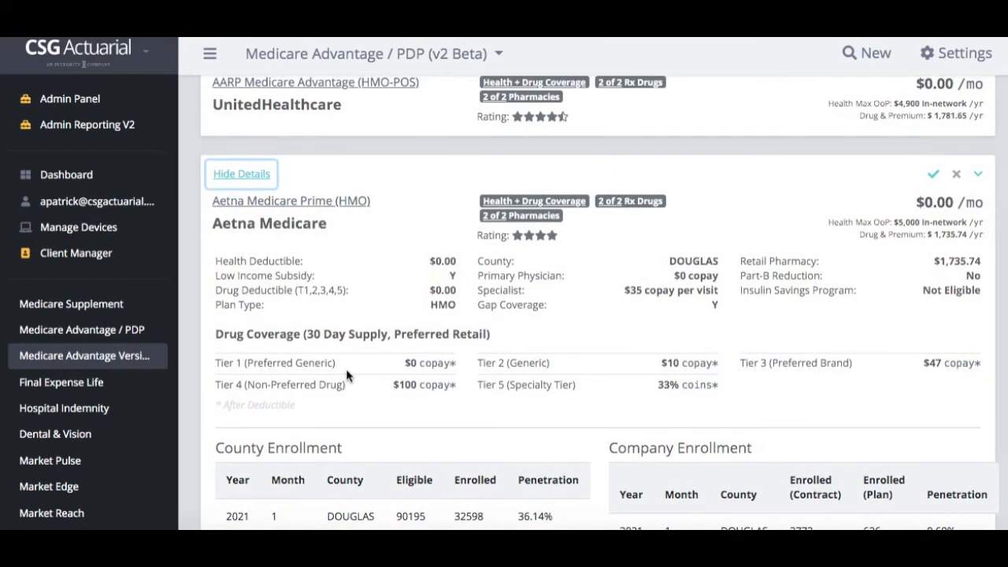
Open the full Plan Details page for Aetna Medicare Prime (HMO) and look through it
{"action": "left_click", "coordinate": [276, 206]}
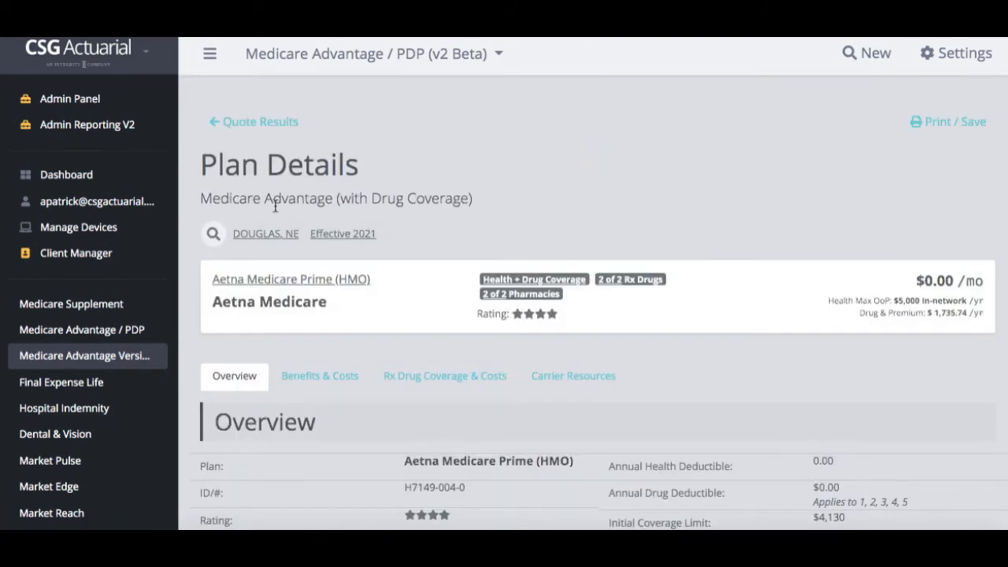
{"action": "scroll", "coordinate": [603, 221], "scroll_direction": "down", "scroll_amount": 1}
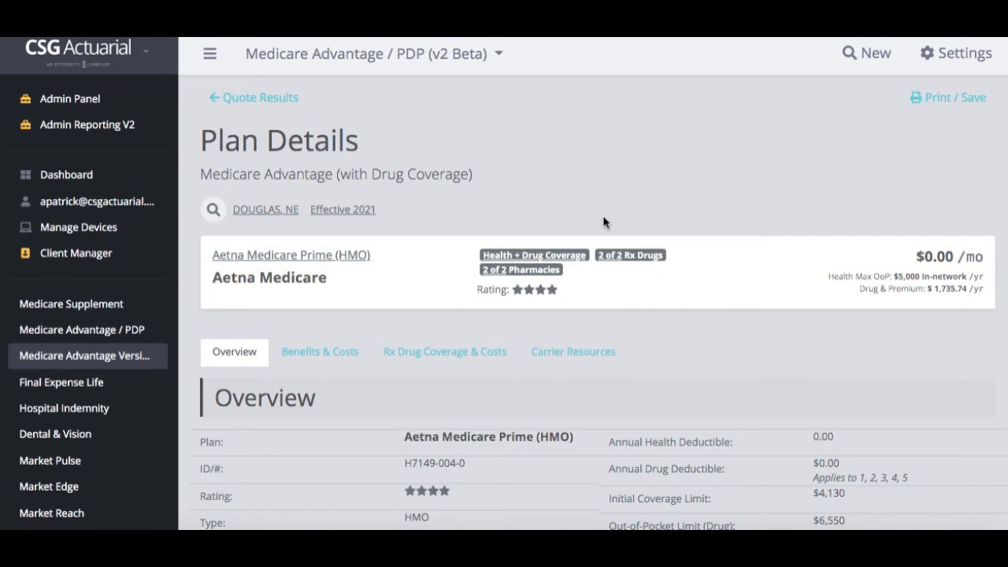
{"action": "scroll", "coordinate": [604, 222], "scroll_direction": "down", "scroll_amount": 3}
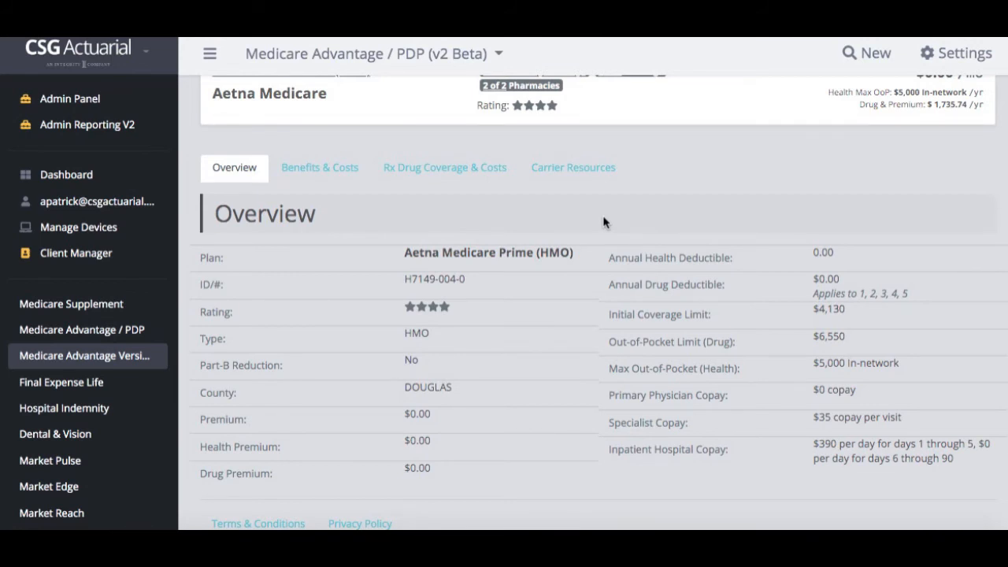
Review the plan's Benefits & Costs, from telehealth through skilled nursing and transportation
{"action": "left_click", "coordinate": [336, 178]}
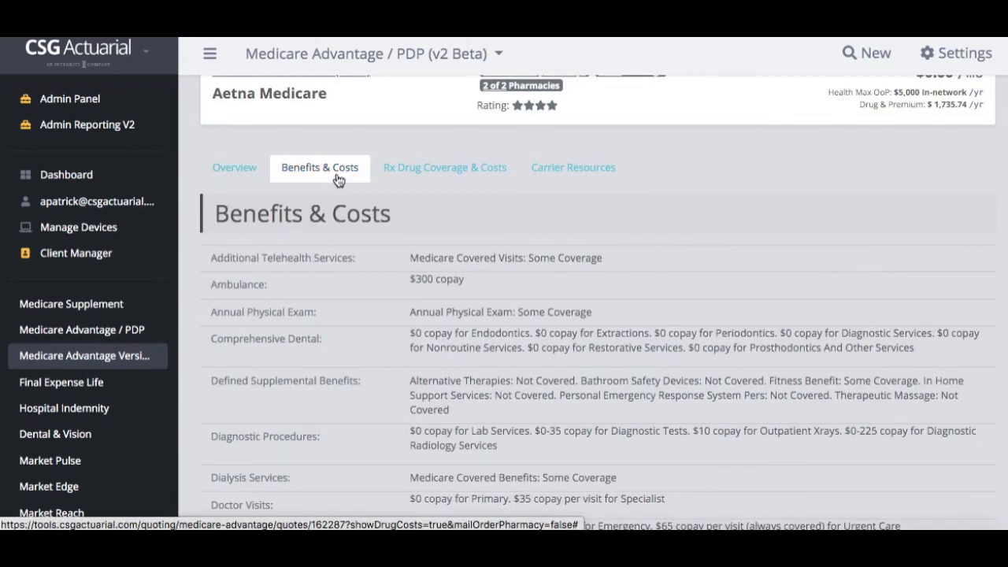
{"action": "scroll", "coordinate": [339, 347], "scroll_direction": "down", "scroll_amount": 1}
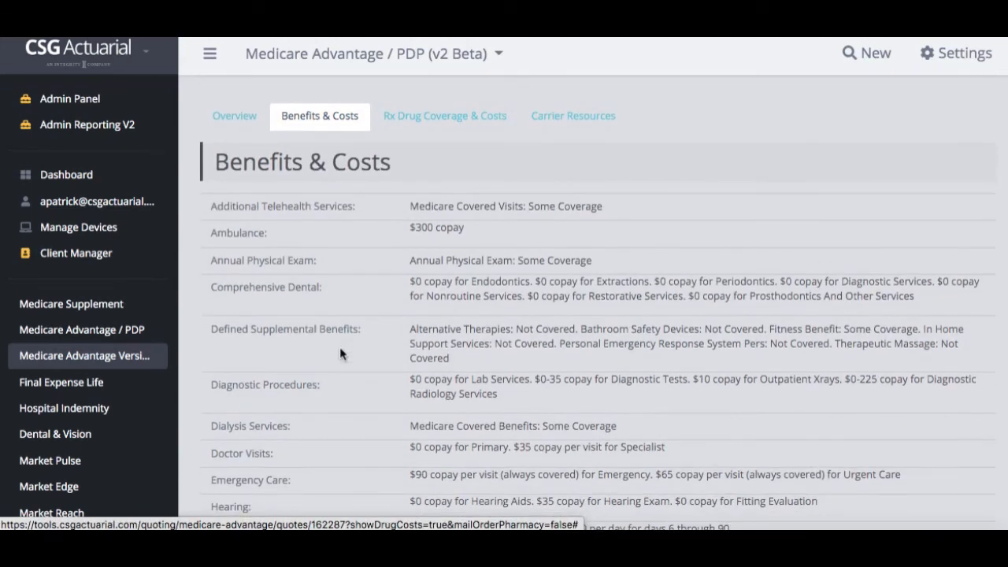
{"action": "scroll", "coordinate": [339, 353], "scroll_direction": "down", "scroll_amount": 2}
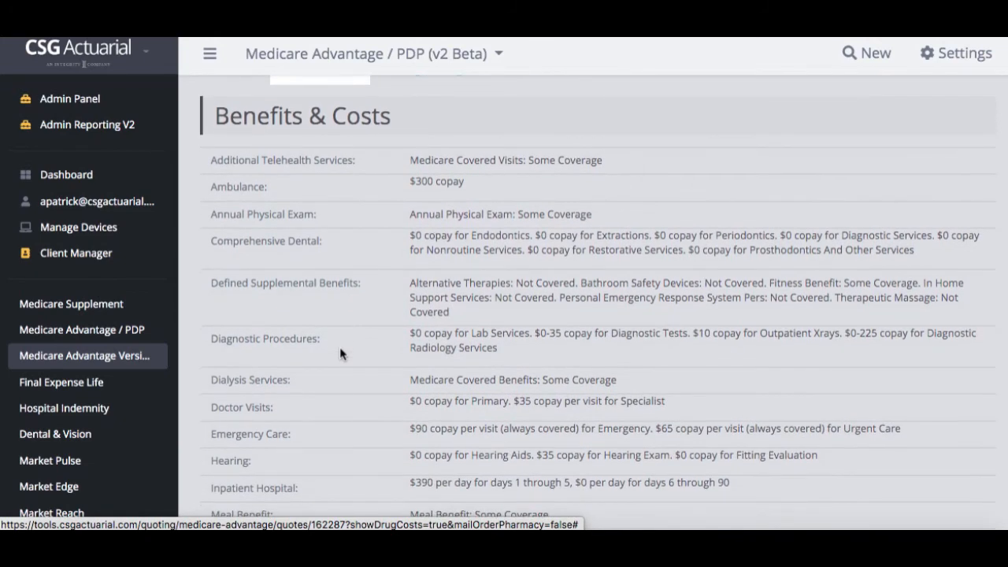
{"action": "scroll", "coordinate": [340, 353], "scroll_direction": "down", "scroll_amount": 1}
{"action": "scroll", "coordinate": [340, 353], "scroll_direction": "down", "scroll_amount": 2}
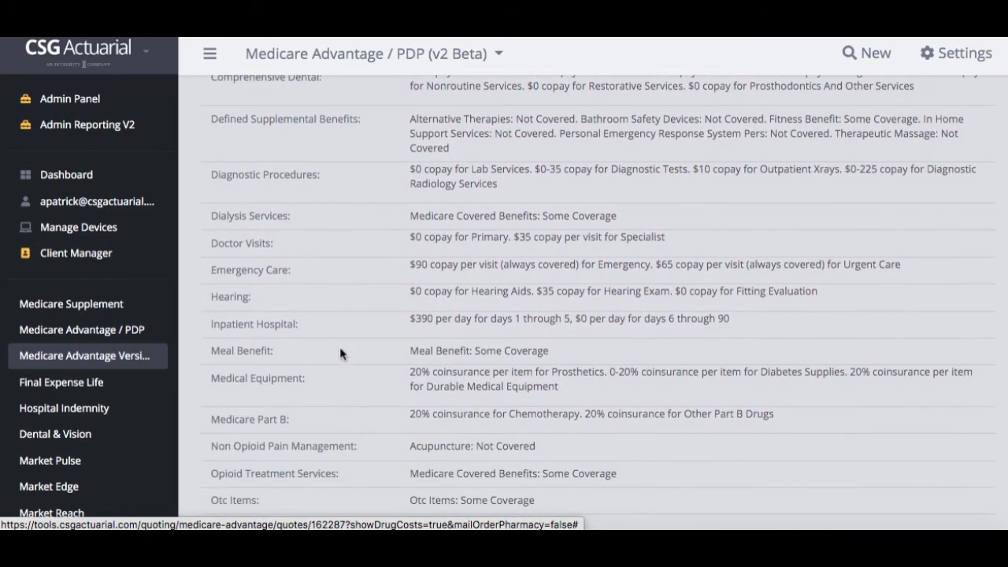
{"action": "scroll", "coordinate": [339, 353], "scroll_direction": "down", "scroll_amount": 3}
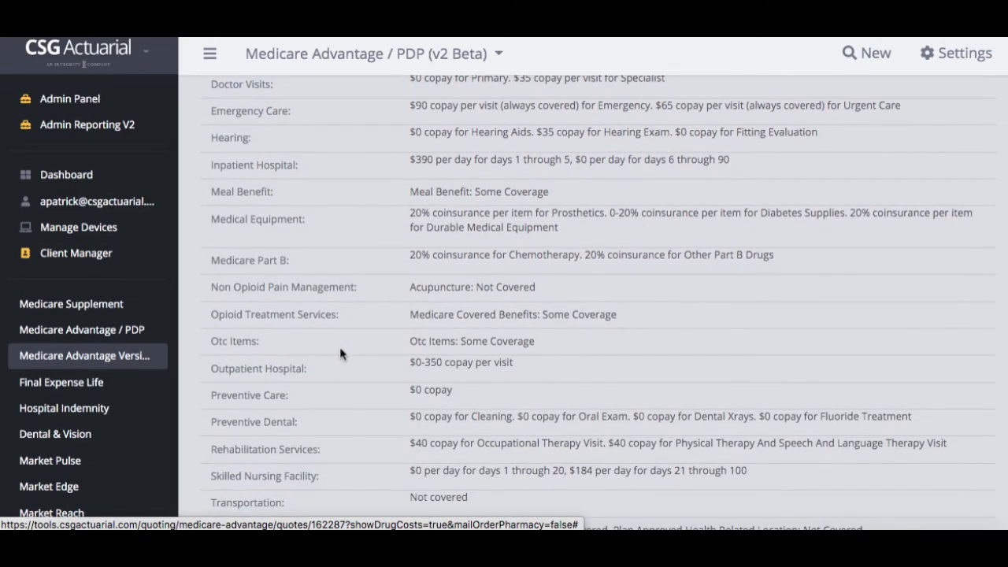
{"action": "scroll", "coordinate": [341, 348], "scroll_direction": "up", "scroll_amount": 6}
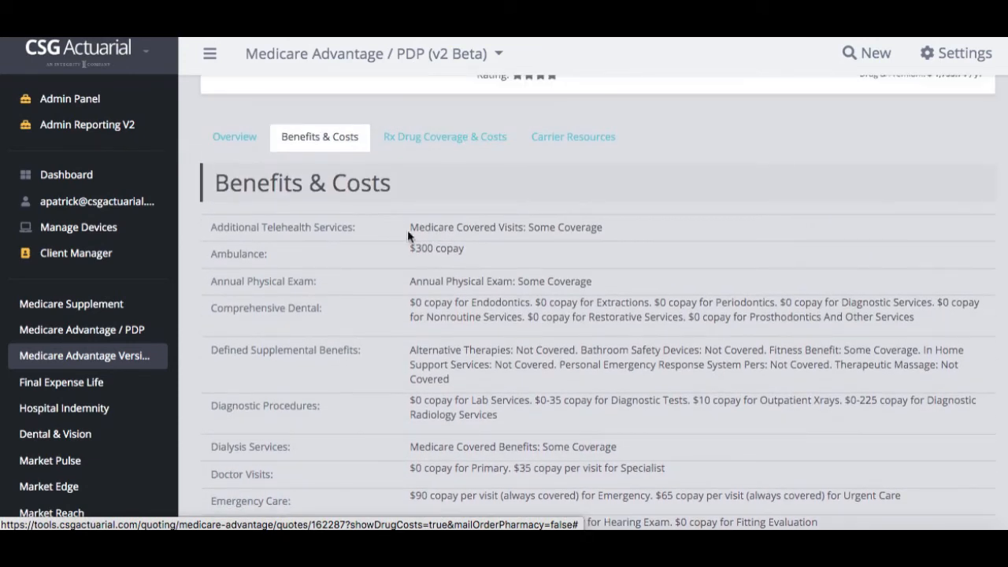
Show Rx Drug Coverage & Costs down to pharmacy monthly totals: Walmart $847.68, HY VEE $848.28
{"action": "left_click", "coordinate": [445, 137]}
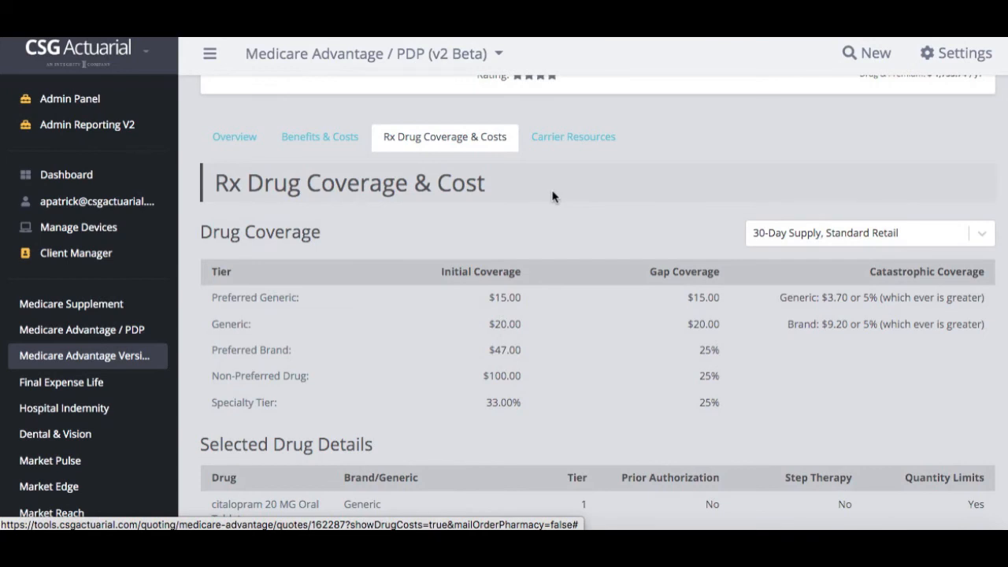
{"action": "scroll", "coordinate": [410, 363], "scroll_direction": "down", "scroll_amount": 1}
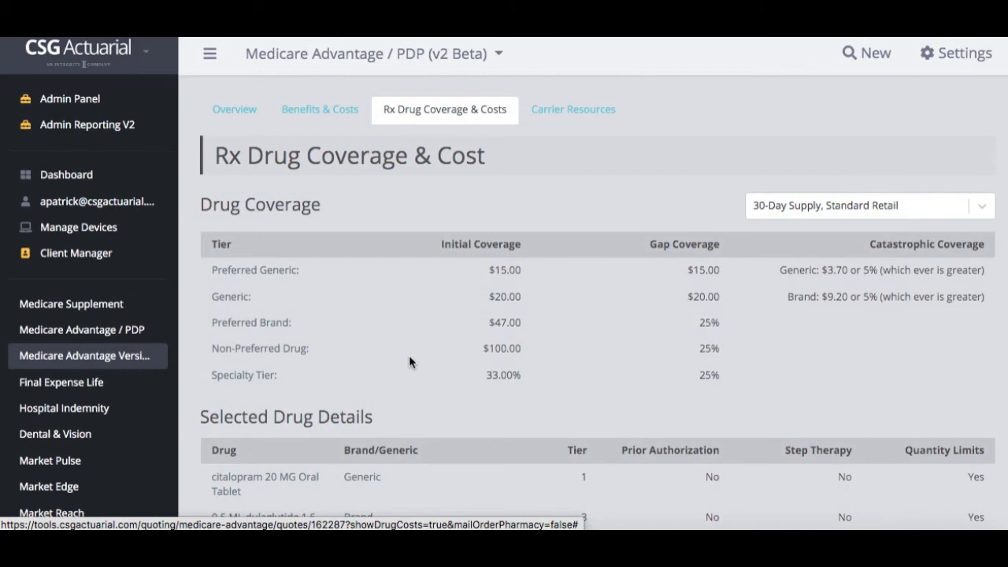
{"action": "scroll", "coordinate": [409, 356], "scroll_direction": "down", "scroll_amount": 3}
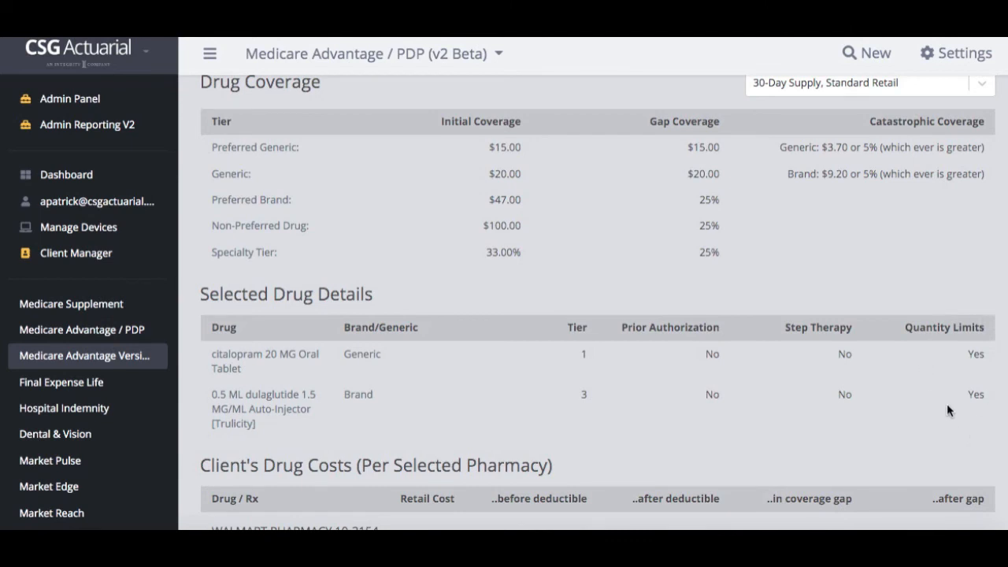
{"action": "scroll", "coordinate": [947, 403], "scroll_direction": "down", "scroll_amount": 3}
{"action": "scroll", "coordinate": [946, 403], "scroll_direction": "down", "scroll_amount": 5}
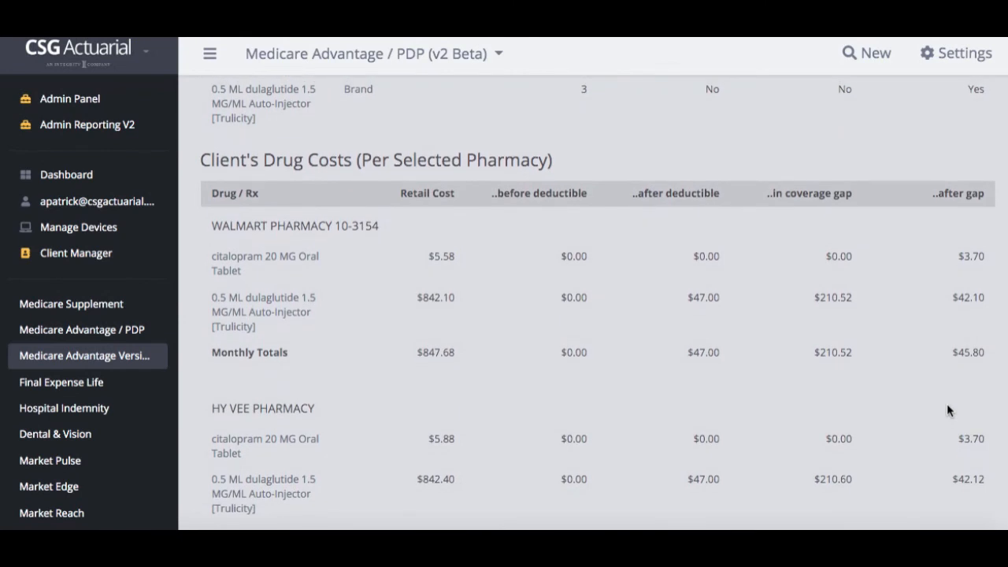
{"action": "scroll", "coordinate": [946, 403], "scroll_direction": "down", "scroll_amount": 2}
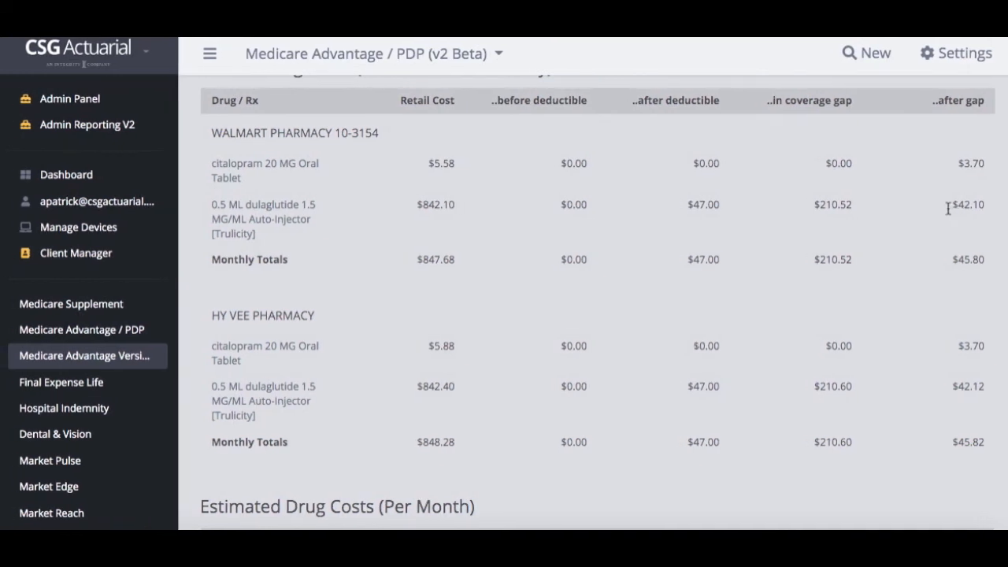
{"action": "scroll", "coordinate": [948, 206], "scroll_direction": "down", "scroll_amount": 3}
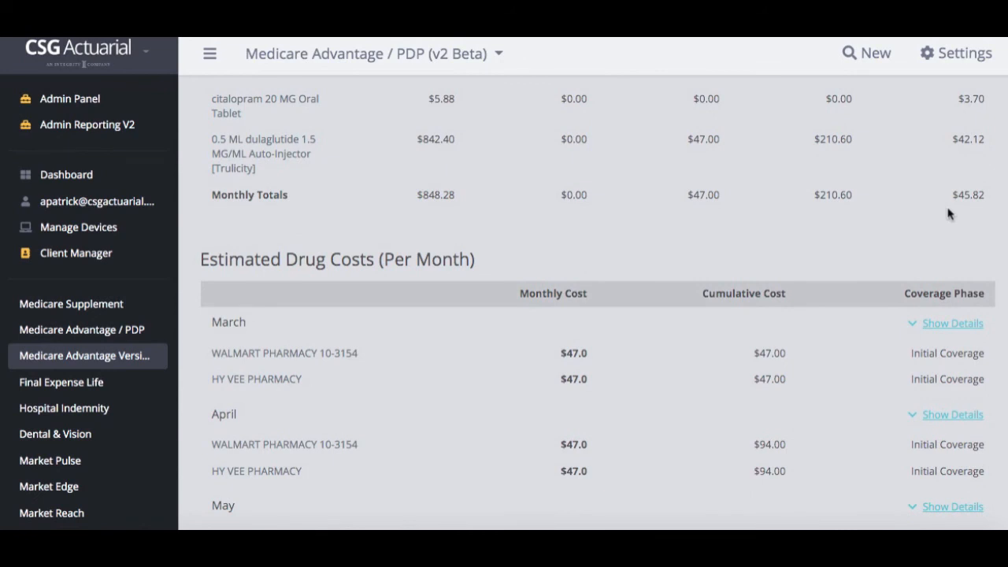
{"action": "scroll", "coordinate": [948, 212], "scroll_direction": "down", "scroll_amount": 2}
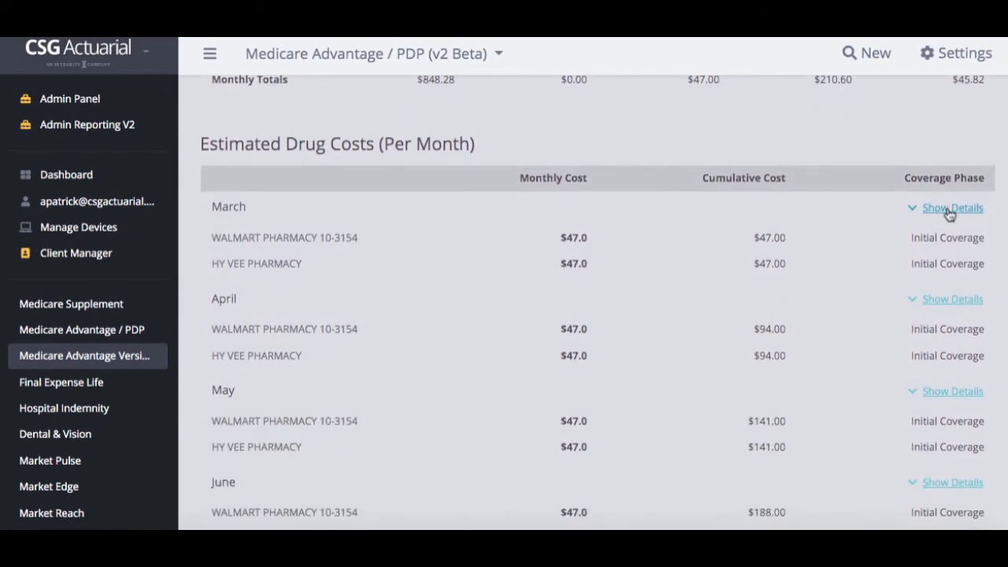
{"action": "scroll", "coordinate": [949, 213], "scroll_direction": "down", "scroll_amount": 1}
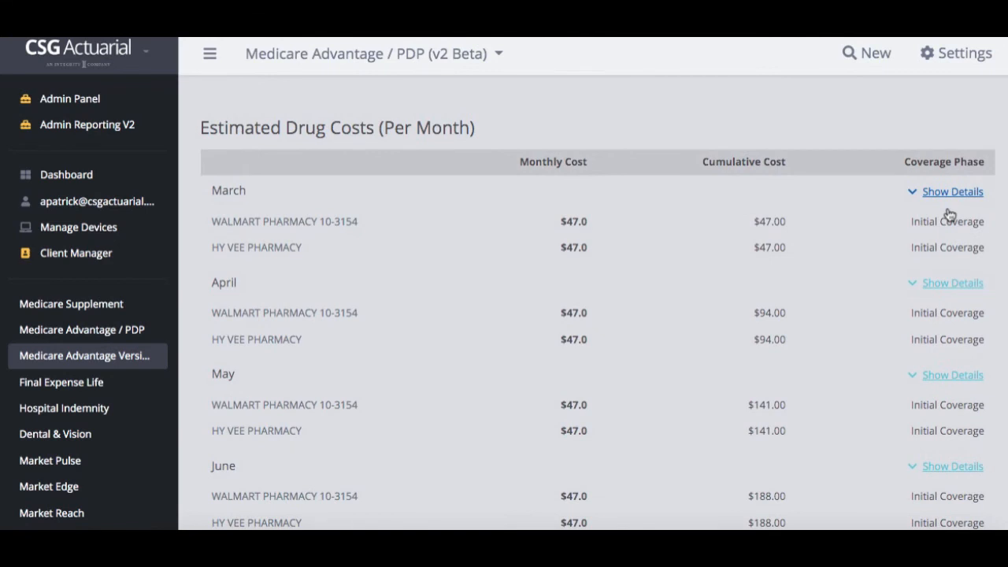
{"action": "scroll", "coordinate": [949, 213], "scroll_direction": "down", "scroll_amount": 1}
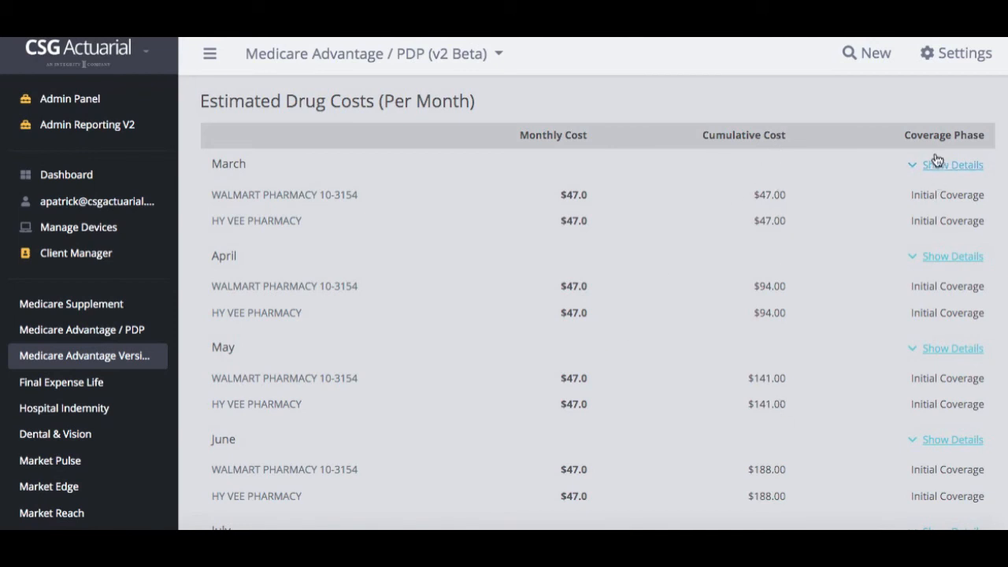
{"action": "scroll", "coordinate": [927, 432], "scroll_direction": "down", "scroll_amount": 3}
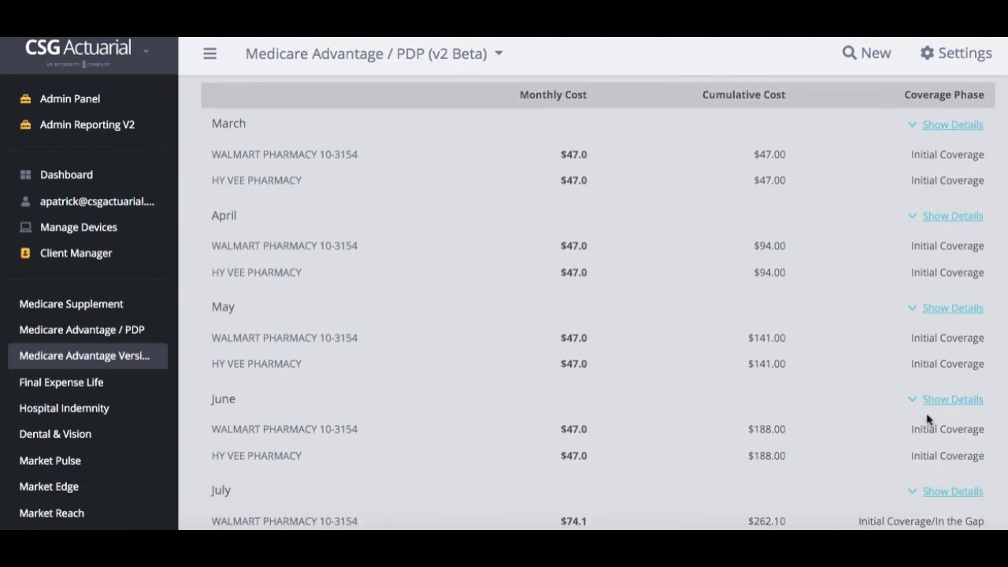
{"action": "scroll", "coordinate": [927, 419], "scroll_direction": "down", "scroll_amount": 1}
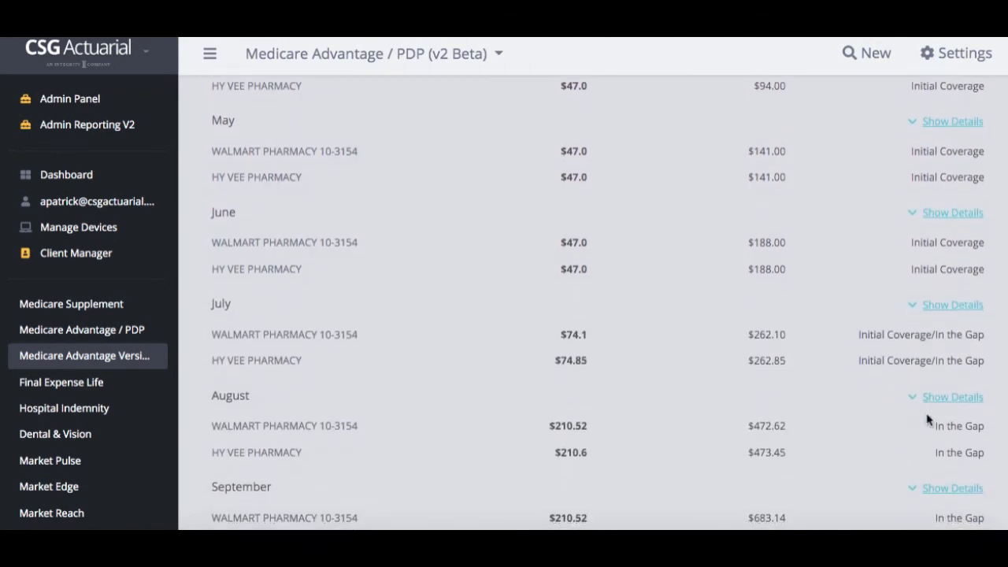
{"action": "scroll", "coordinate": [928, 420], "scroll_direction": "down", "scroll_amount": 1}
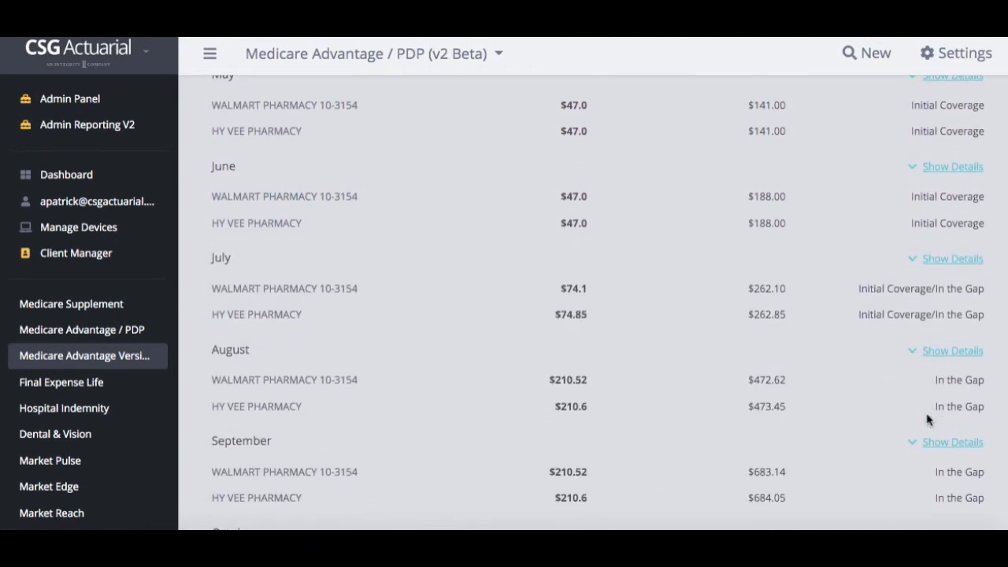
{"action": "scroll", "coordinate": [927, 420], "scroll_direction": "up", "scroll_amount": 1}
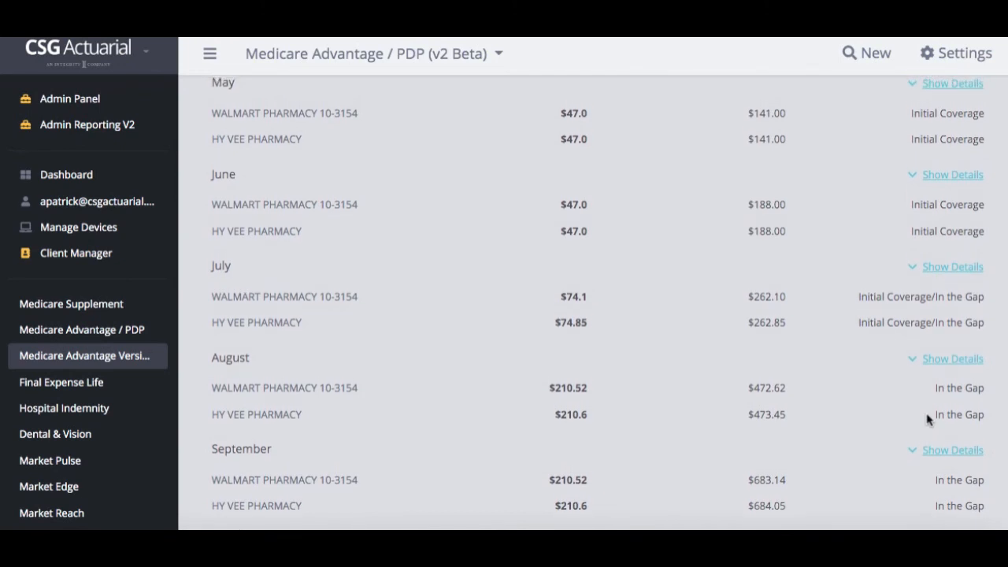
{"action": "scroll", "coordinate": [927, 419], "scroll_direction": "up", "scroll_amount": 15}
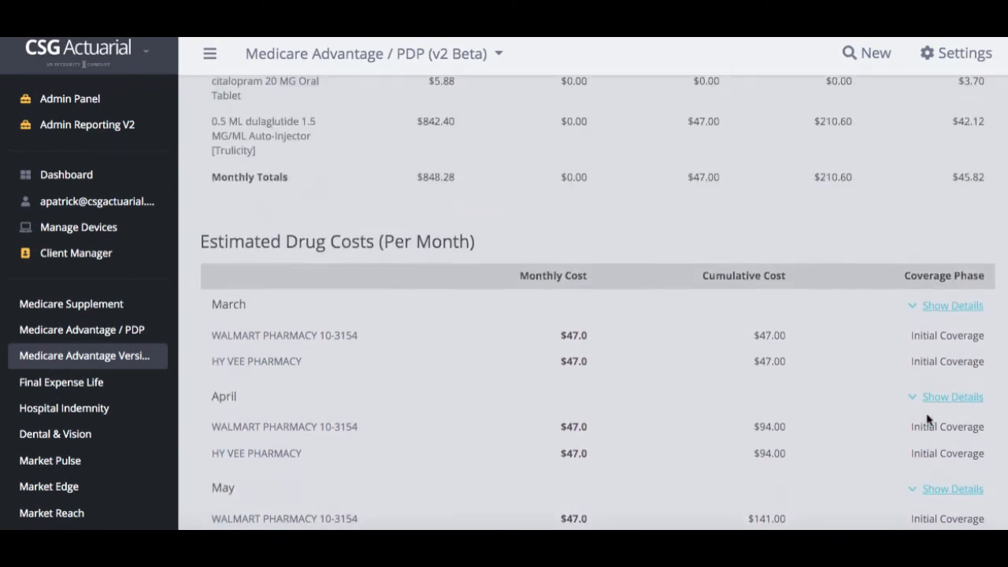
{"action": "scroll", "coordinate": [927, 419], "scroll_direction": "up", "scroll_amount": 8}
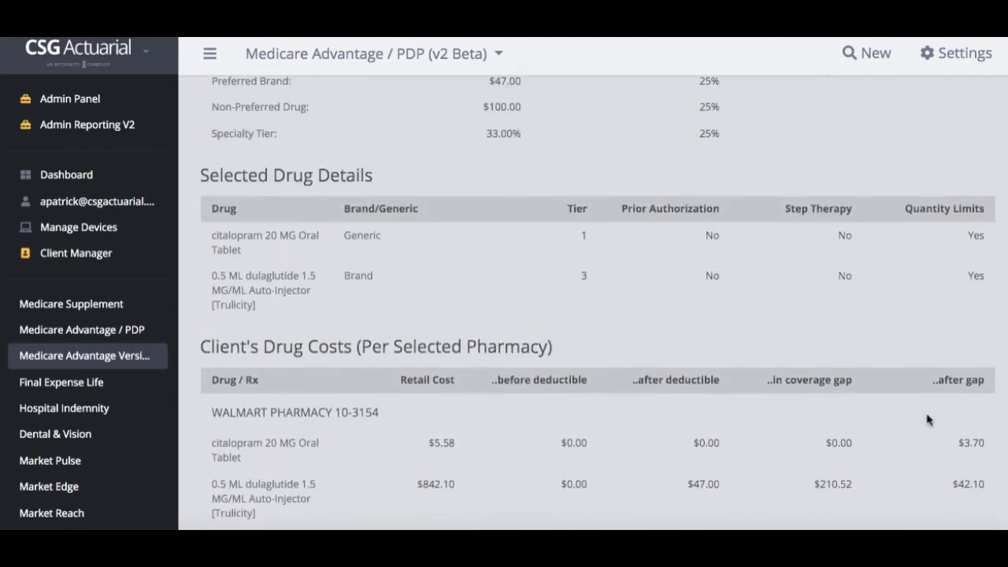
{"action": "scroll", "coordinate": [927, 419], "scroll_direction": "up", "scroll_amount": 8}
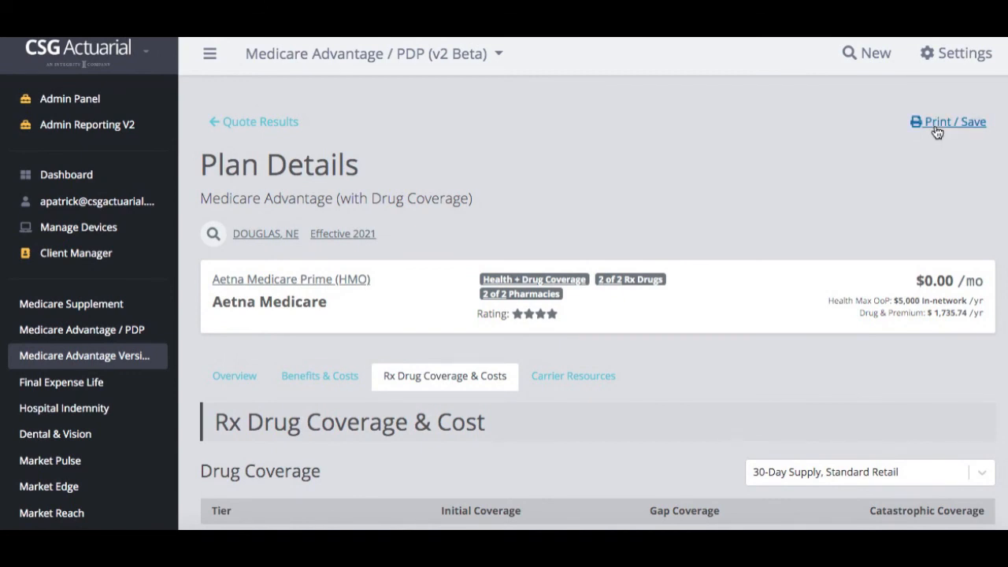
Save the Aetna Medicare Prime plan details as a PDF and close the print dialog
{"action": "left_click", "coordinate": [936, 130]}
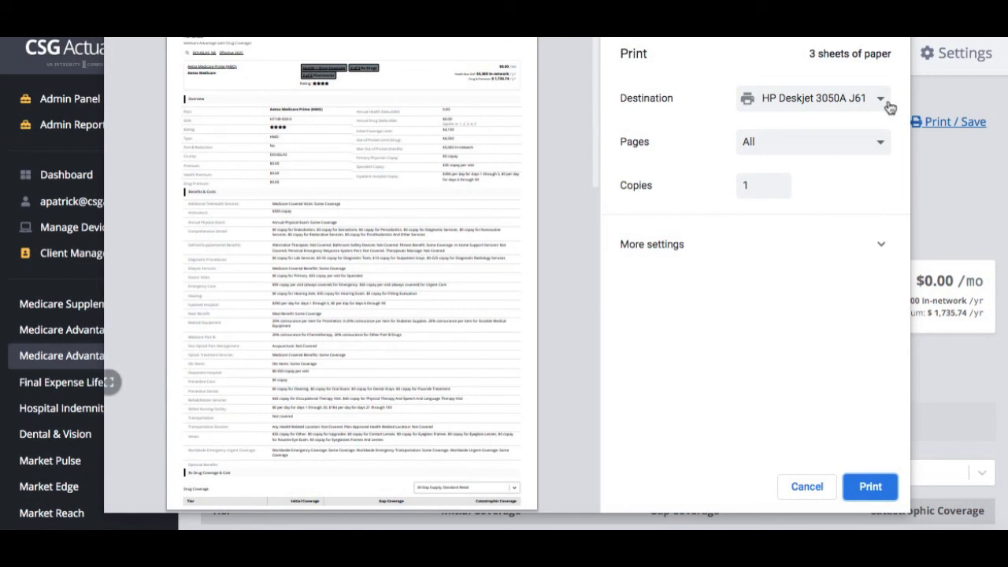
{"action": "left_click", "coordinate": [835, 102]}
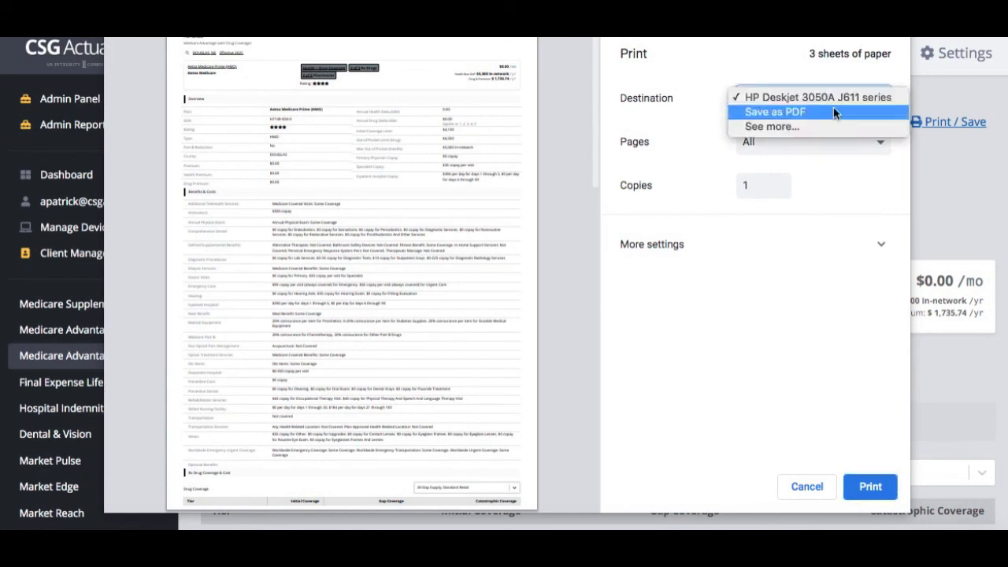
{"action": "left_click", "coordinate": [833, 111]}
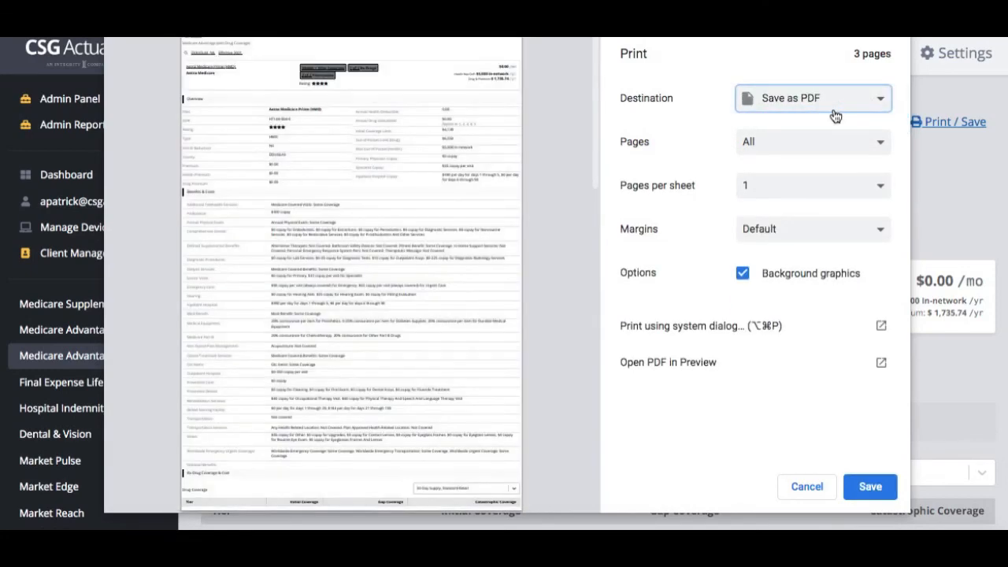
{"action": "left_click", "coordinate": [870, 488]}
{"action": "left_click", "coordinate": [794, 491]}
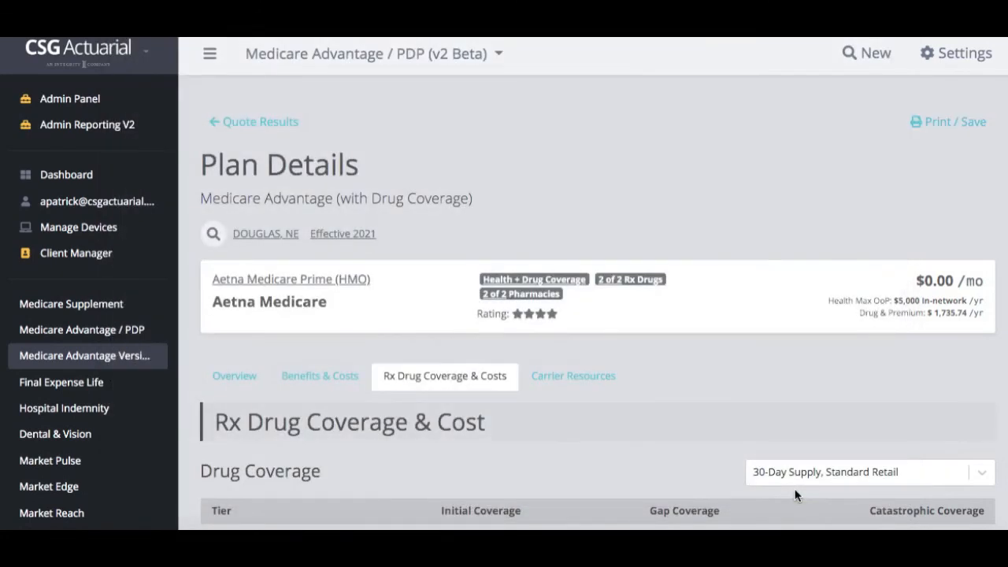
Back in Quote Results, check AARP Medicare Advantage (HMO-POS) and Aetna Medicare Prime (HMO) for comparison
{"action": "left_click", "coordinate": [297, 127]}
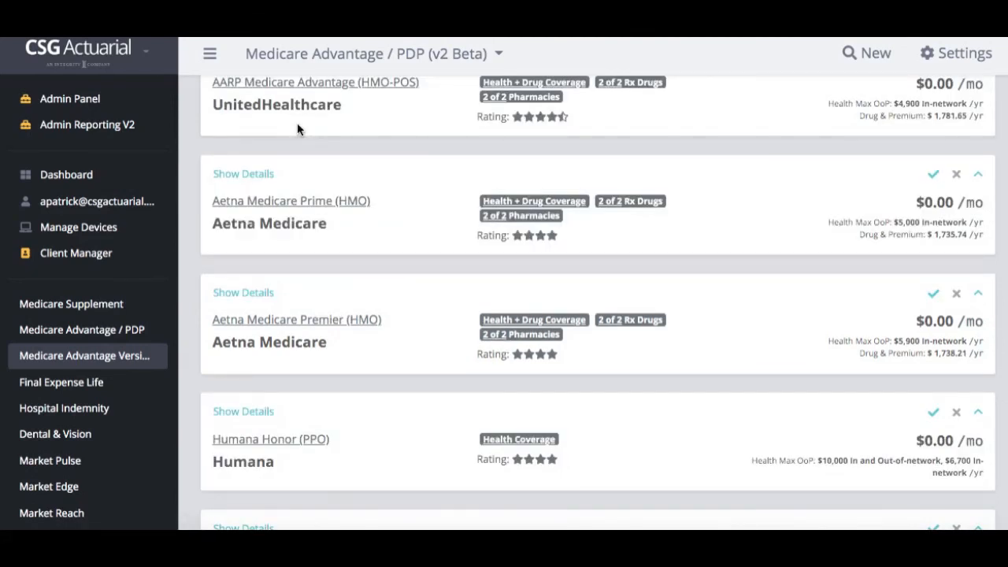
{"action": "scroll", "coordinate": [521, 214], "scroll_direction": "up", "scroll_amount": 3}
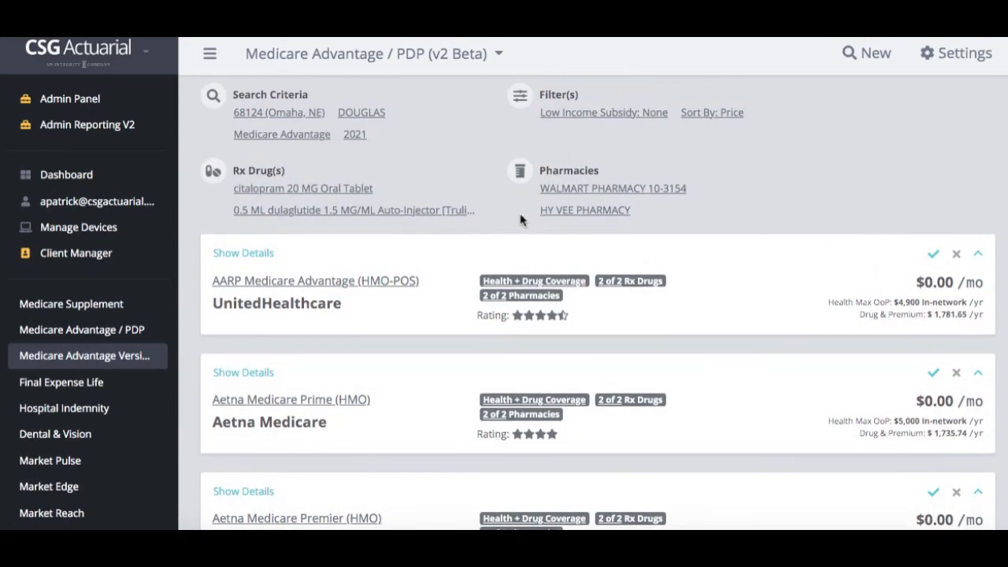
{"action": "left_click", "coordinate": [933, 258]}
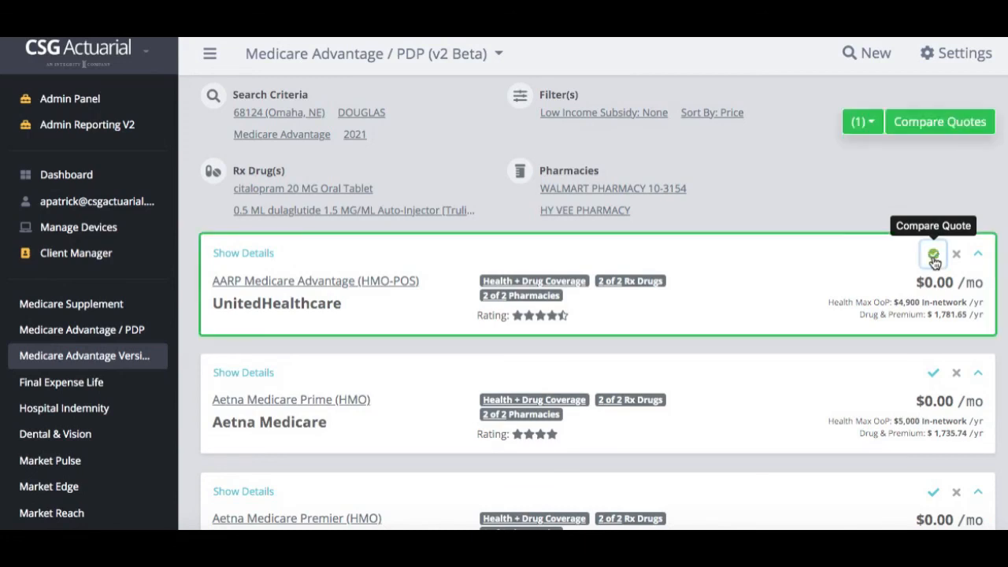
{"action": "left_click", "coordinate": [934, 376]}
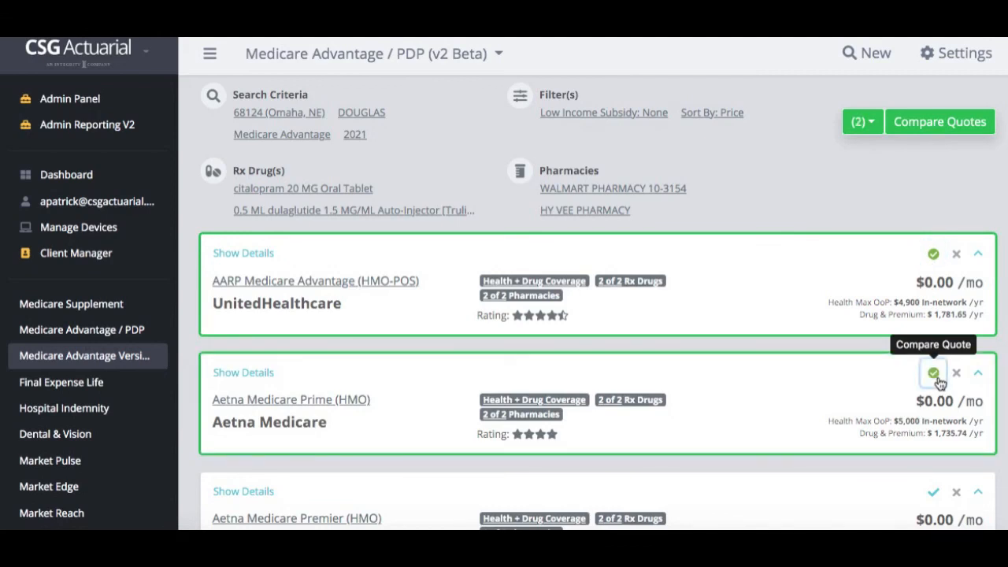
Compare AARP and Aetna side by side, checking Benefits & Costs and Rx Drug Coverage tiers
{"action": "left_click", "coordinate": [955, 126]}
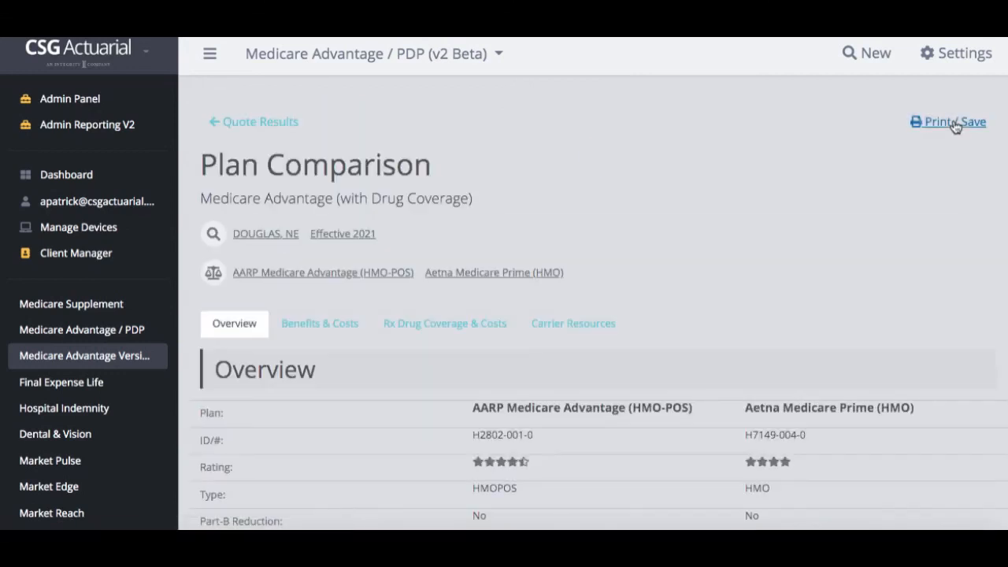
{"action": "scroll", "coordinate": [722, 350], "scroll_direction": "down", "scroll_amount": 3}
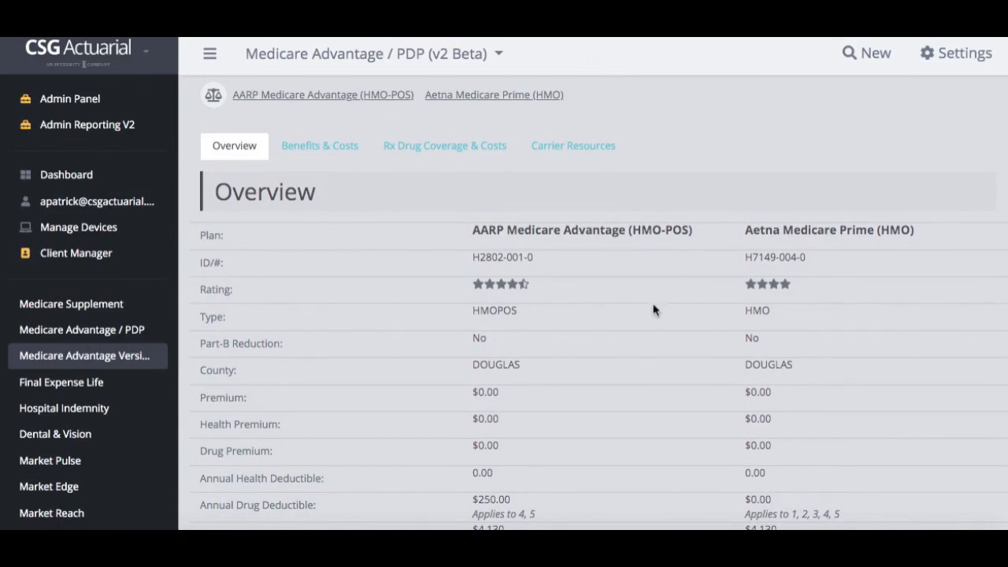
{"action": "left_click", "coordinate": [300, 151]}
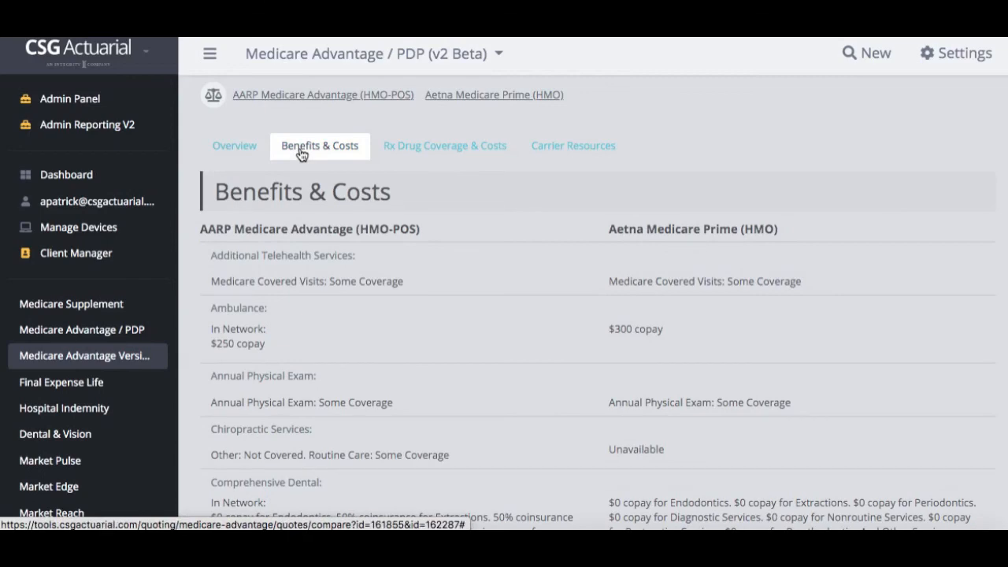
{"action": "left_click", "coordinate": [406, 152]}
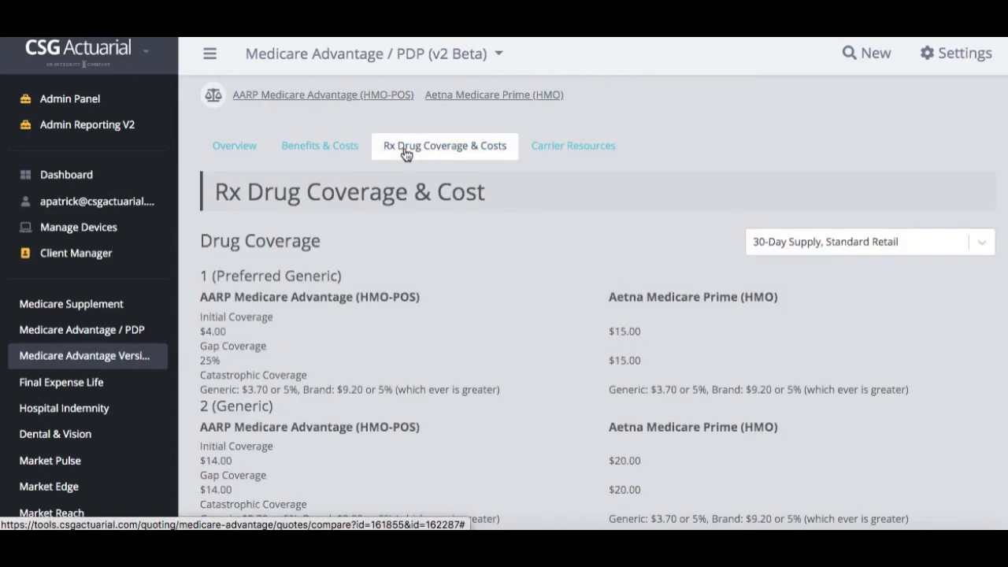
{"action": "scroll", "coordinate": [514, 281], "scroll_direction": "down", "scroll_amount": 3}
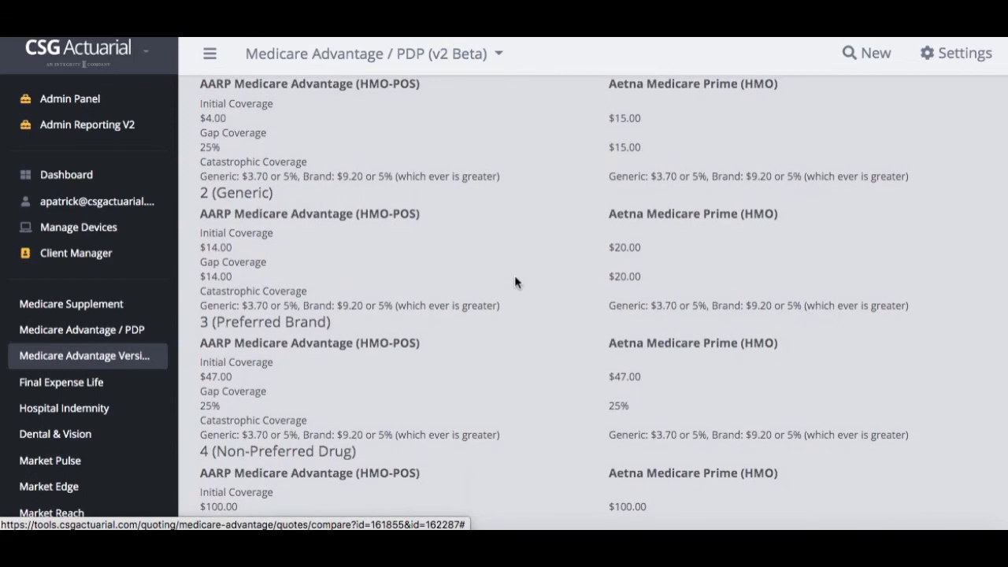
{"action": "scroll", "coordinate": [516, 282], "scroll_direction": "up", "scroll_amount": 5}
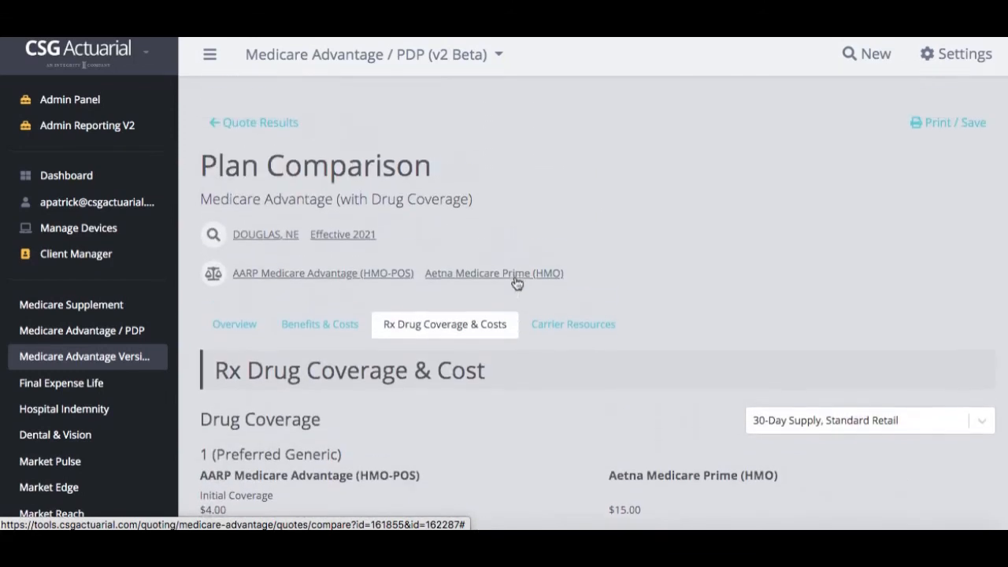